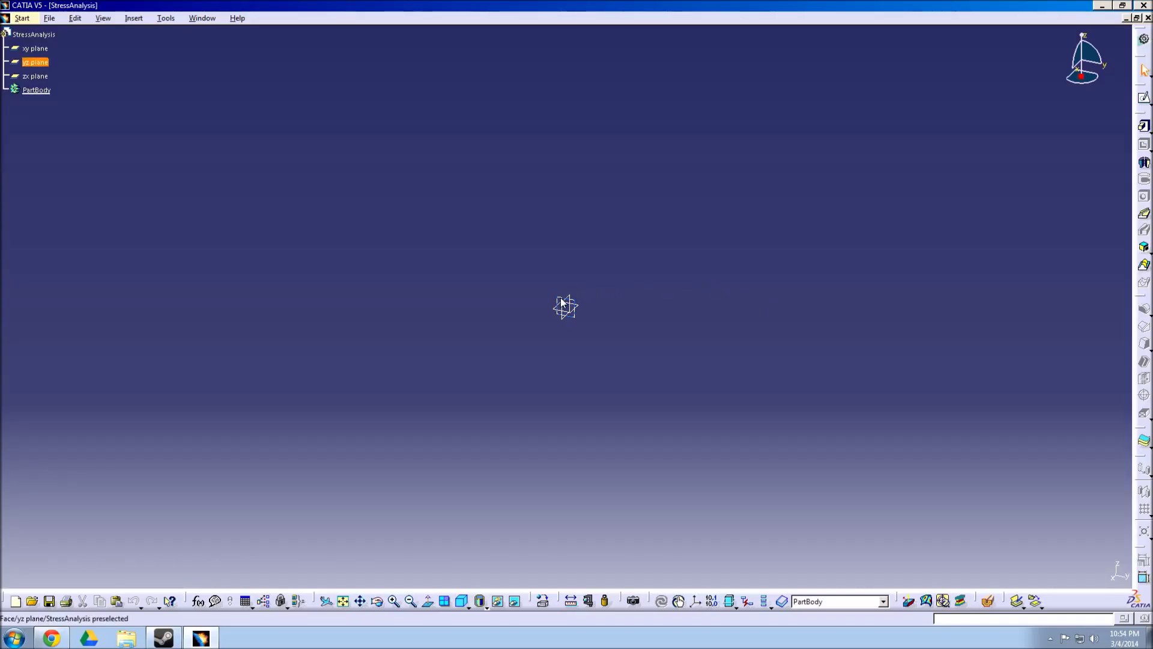
Step: Start a sketch on the yz plane, turn off Snap to Point, and draw two nested rectangles
left_click(1144, 98)
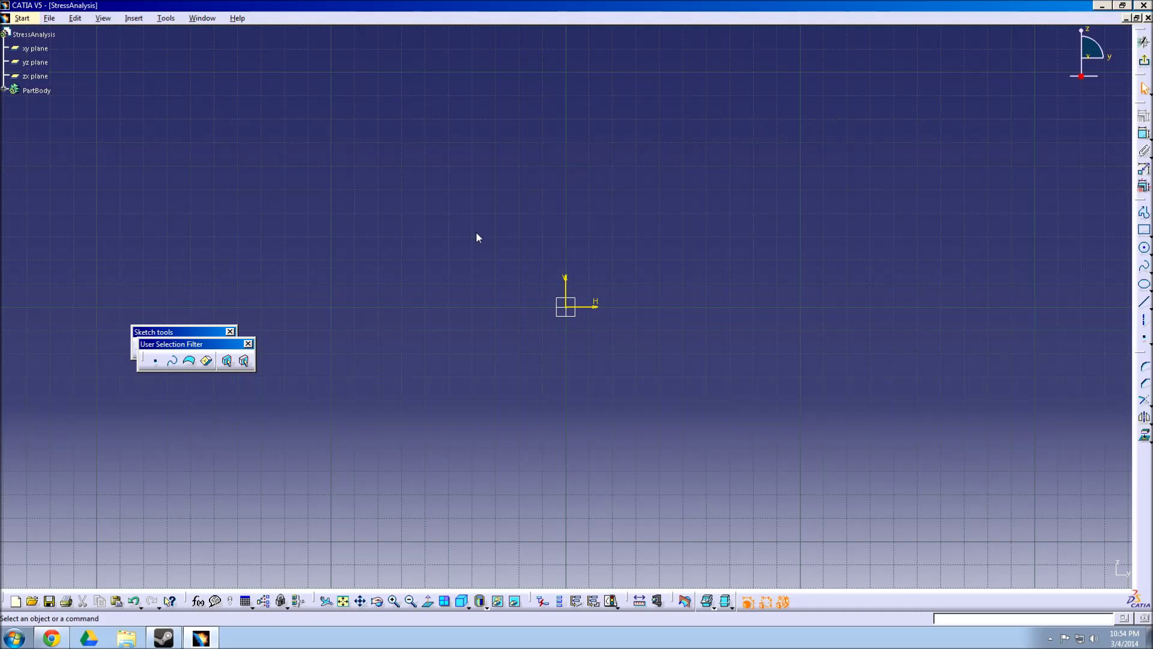
left_click(1144, 230)
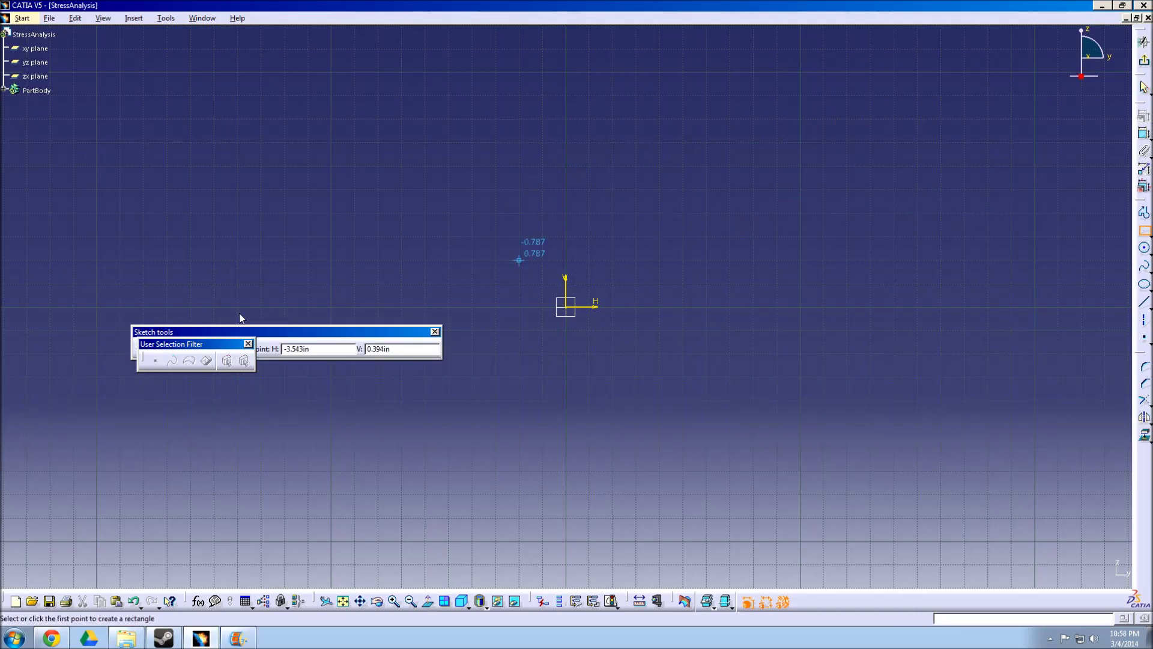
mouse_move(224, 334)
left_mouse_down()
mouse_move(208, 282)
mouse_move(112, 273)
left_mouse_up()
left_click(151, 296)
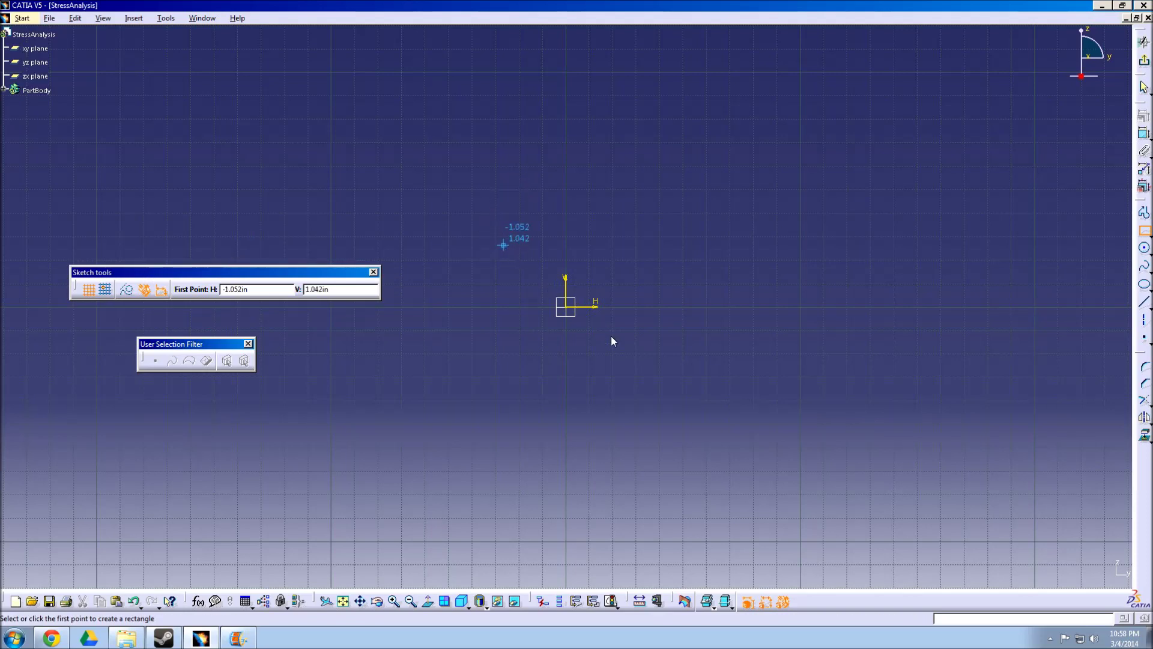
left_click(504, 245)
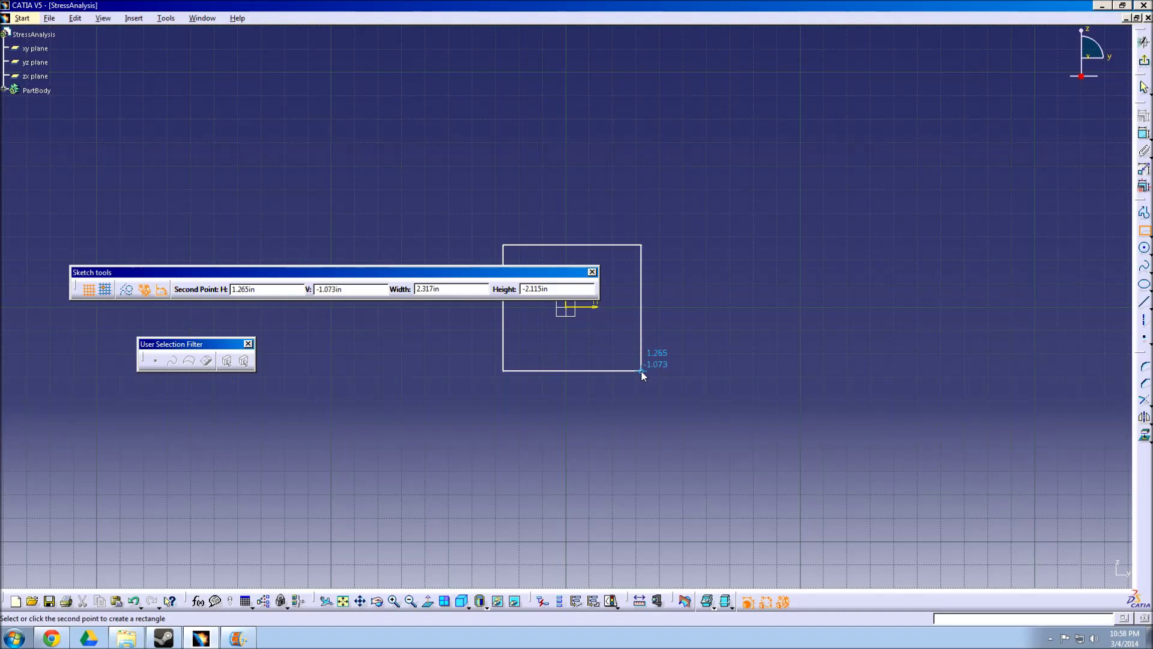
left_click(640, 370)
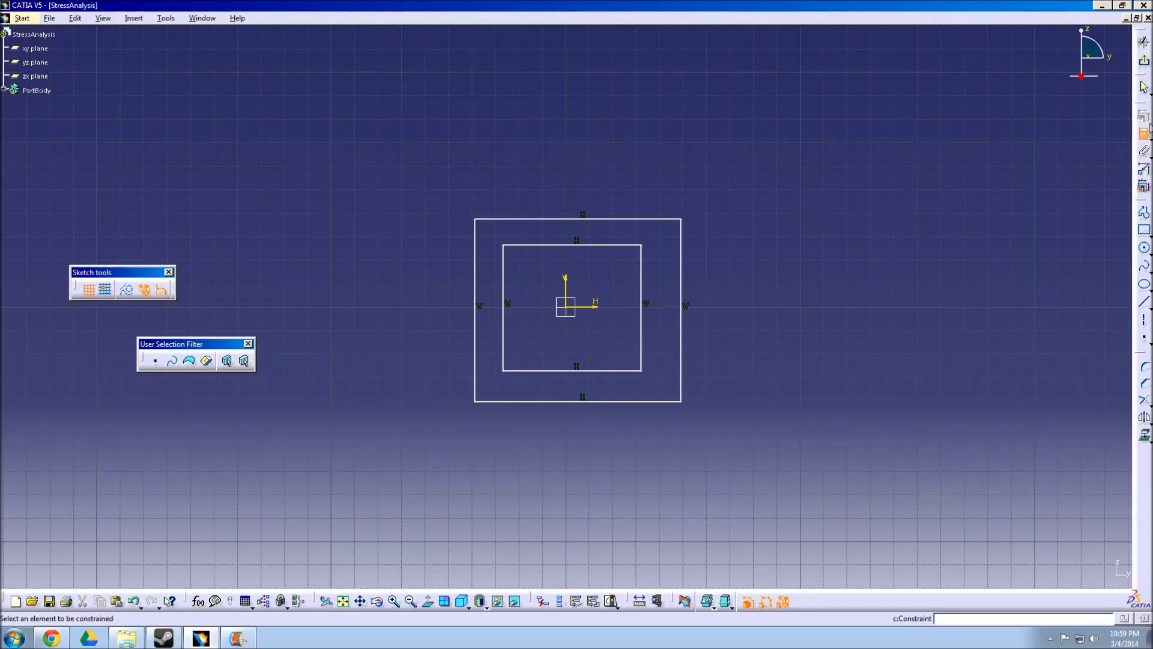
Step: Dimension the gap between the left edges as a 0.125 in wall thickness
left_click(1144, 136)
left_click(504, 282)
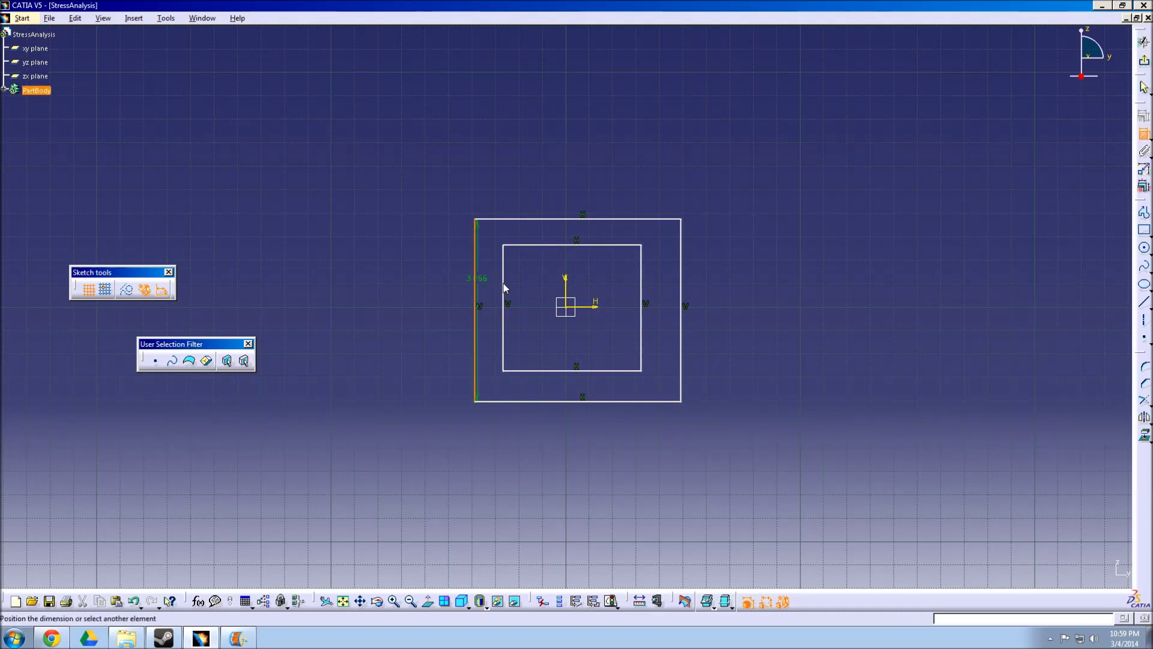
left_click(488, 190)
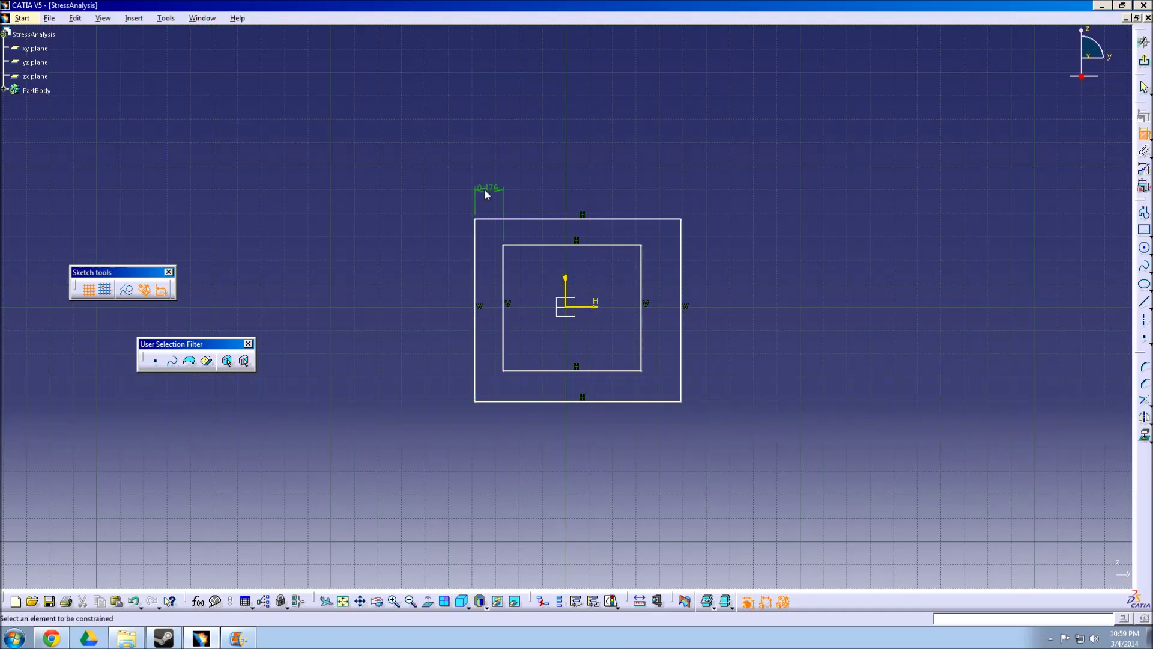
double_click(441, 188)
type("0.125")
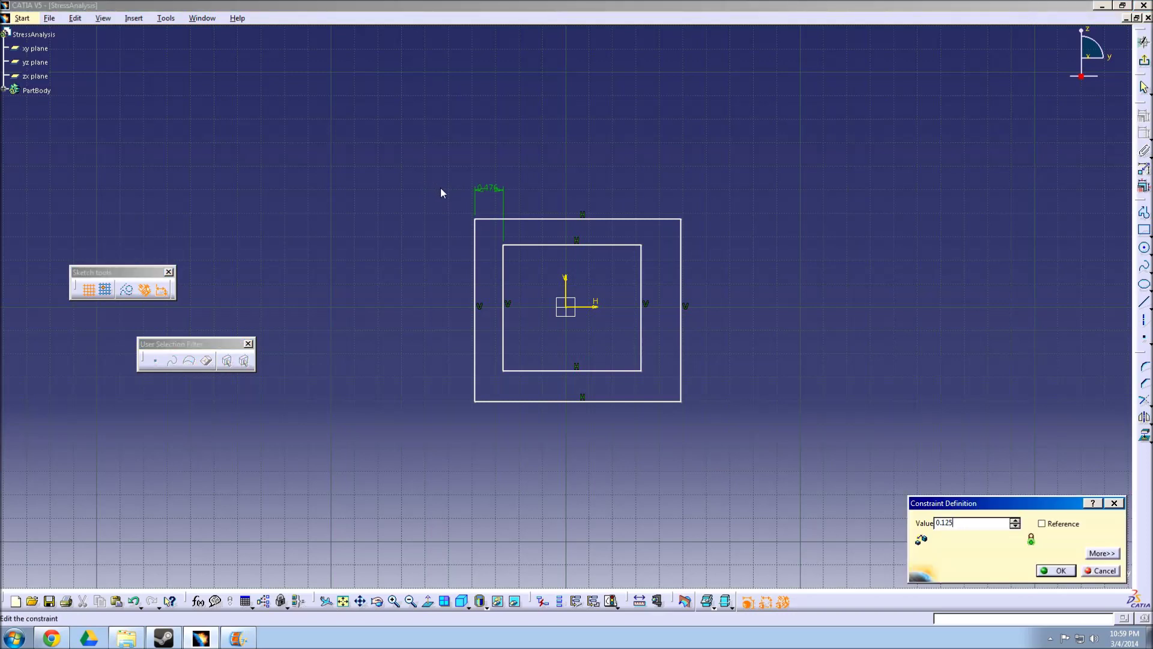
key("Return")
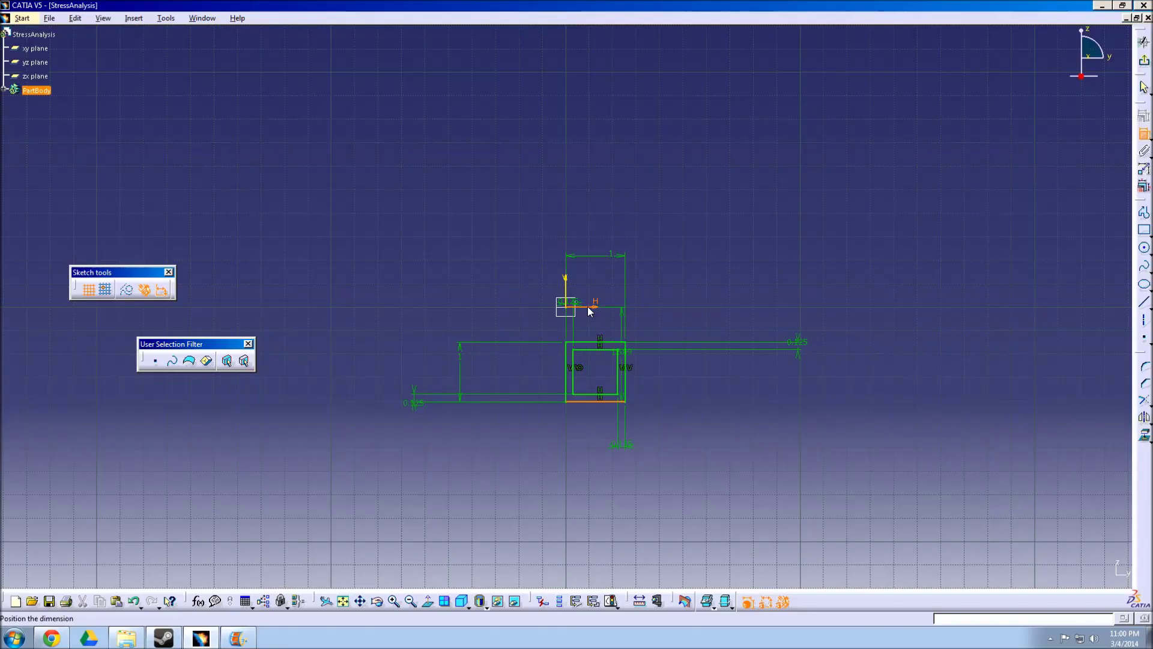
Step: Make the square's corner coincident with the origin and exit the sketch
right_click(505, 313)
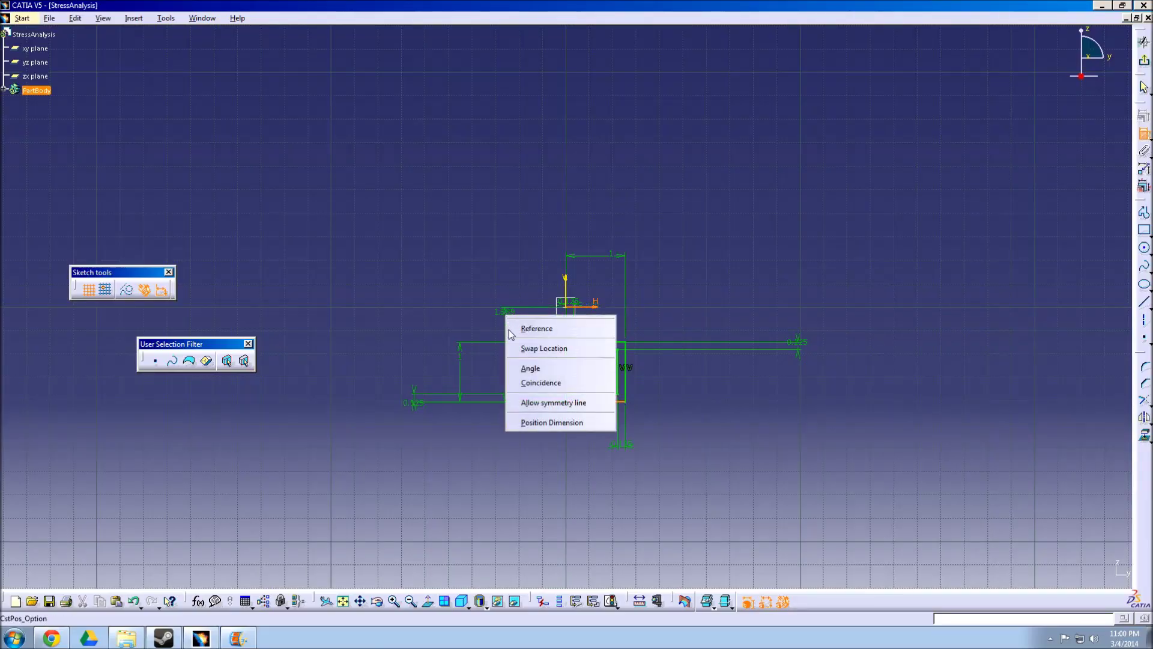
left_click(523, 384)
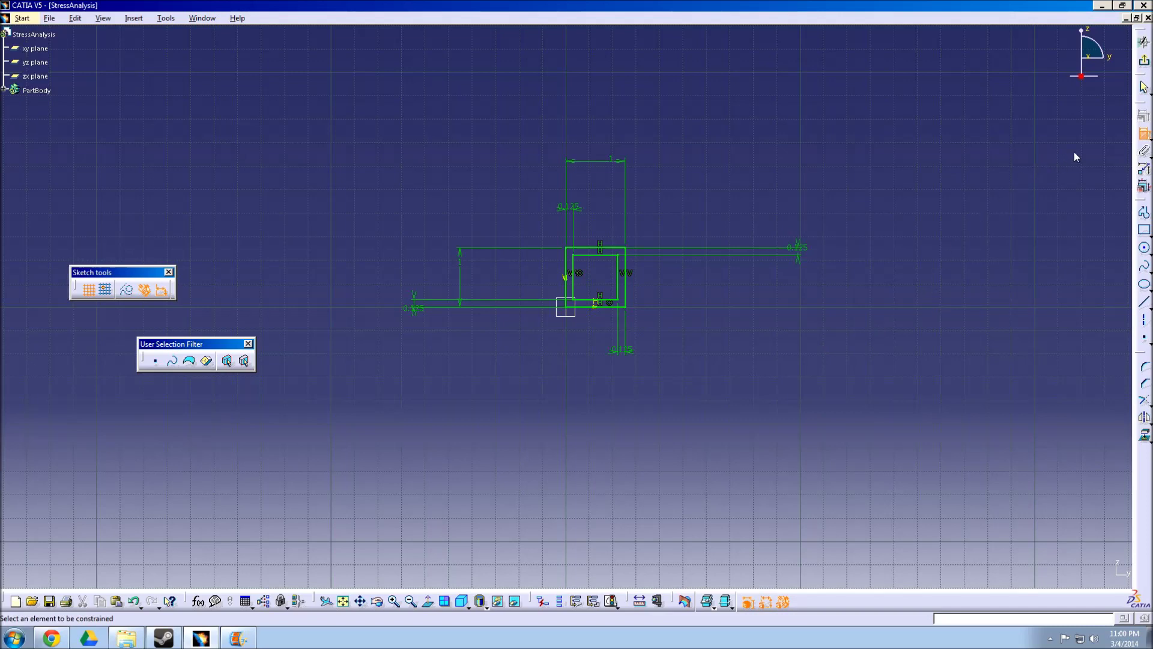
left_click(1144, 60)
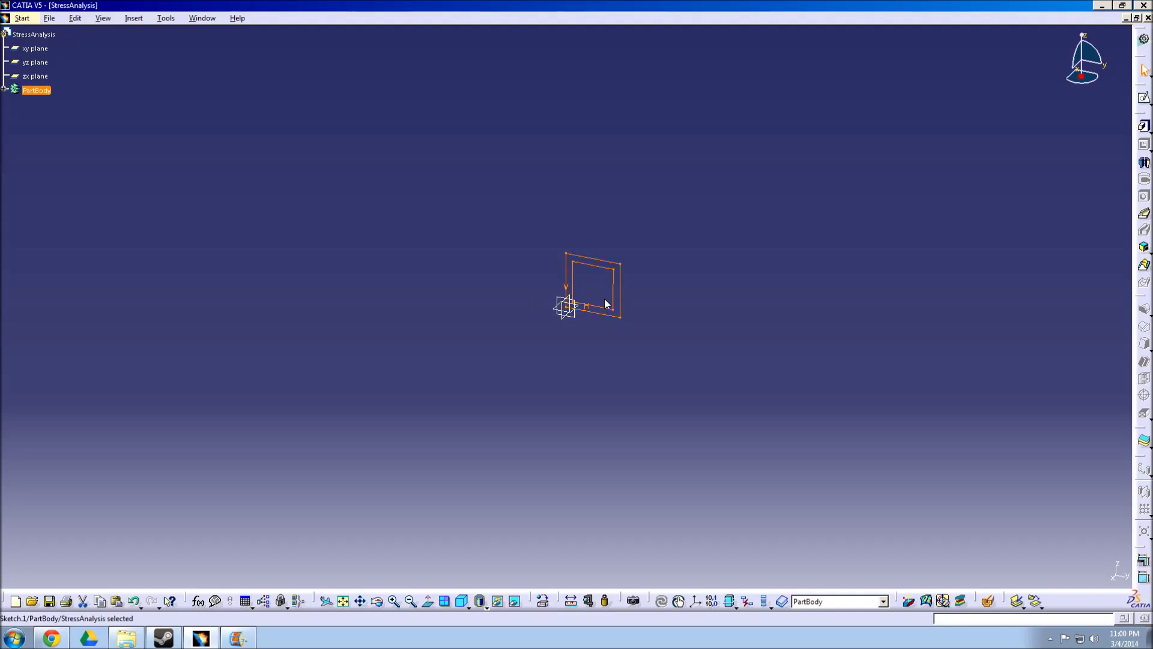
Step: Pad the square tube profile to a length of 12 in
left_click(1144, 126)
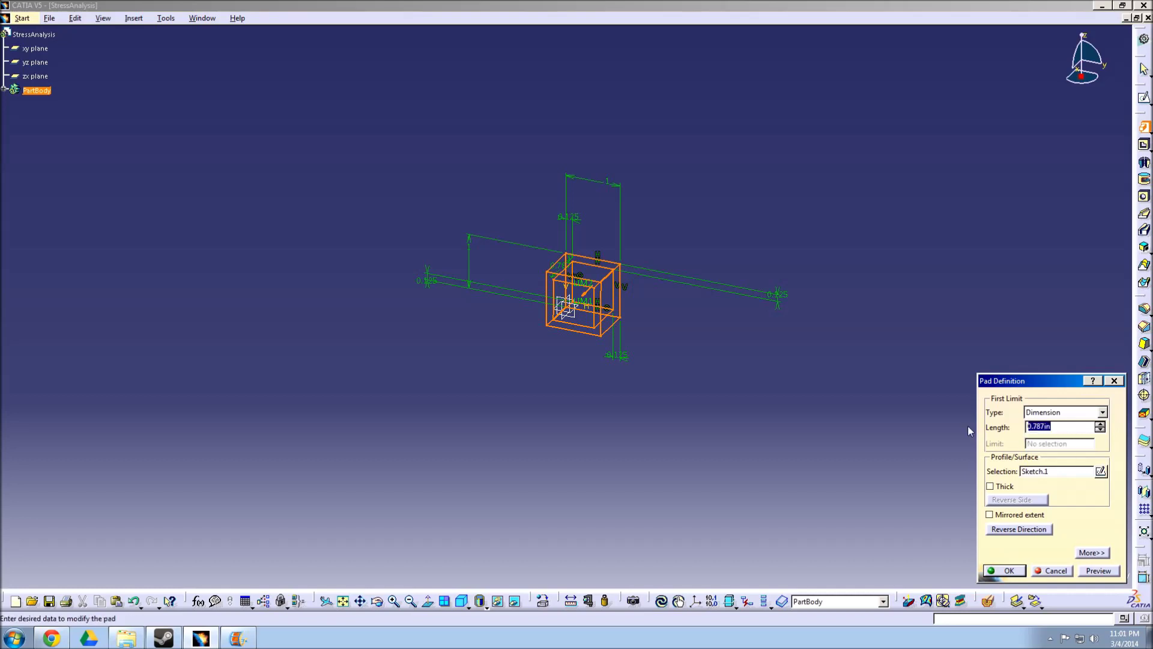
type("12")
left_click(992, 572)
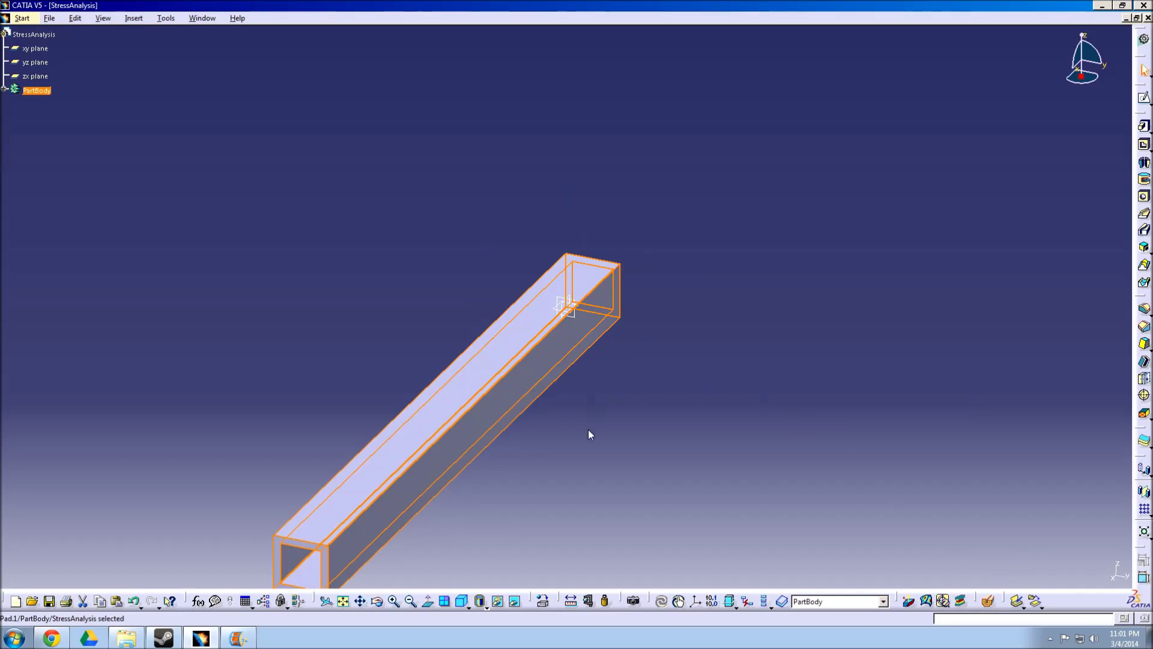
middle_click_drag(589, 430, 662, 324)
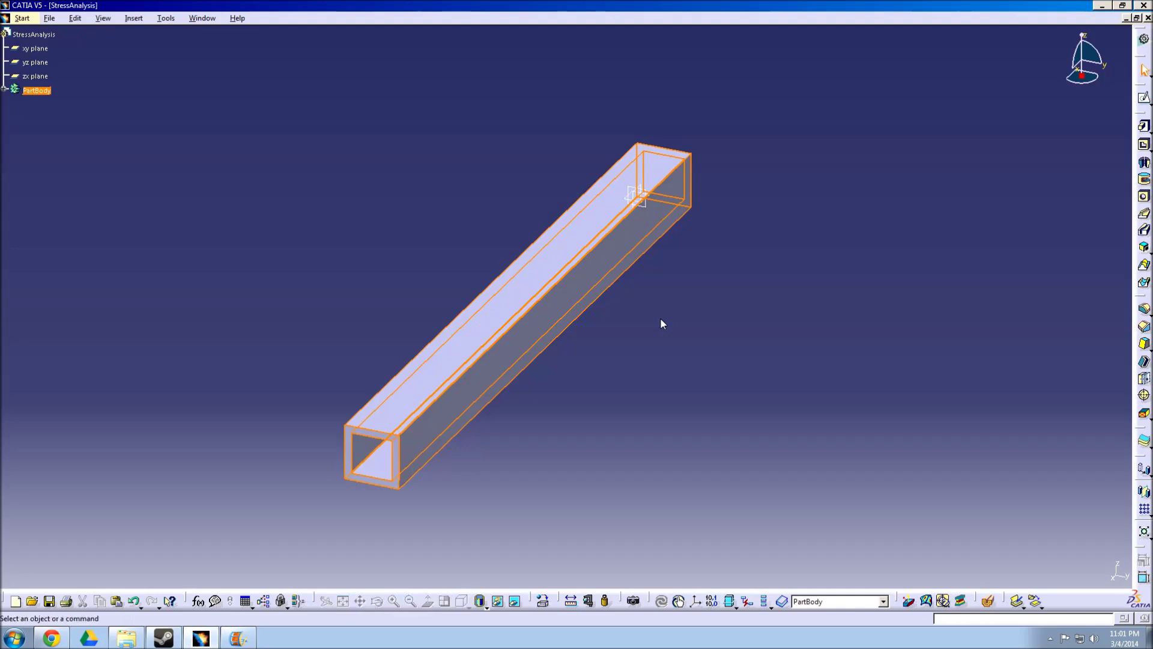
Step: Apply Aluminium from the Metal library to the StressAnalysis part
left_click(543, 600)
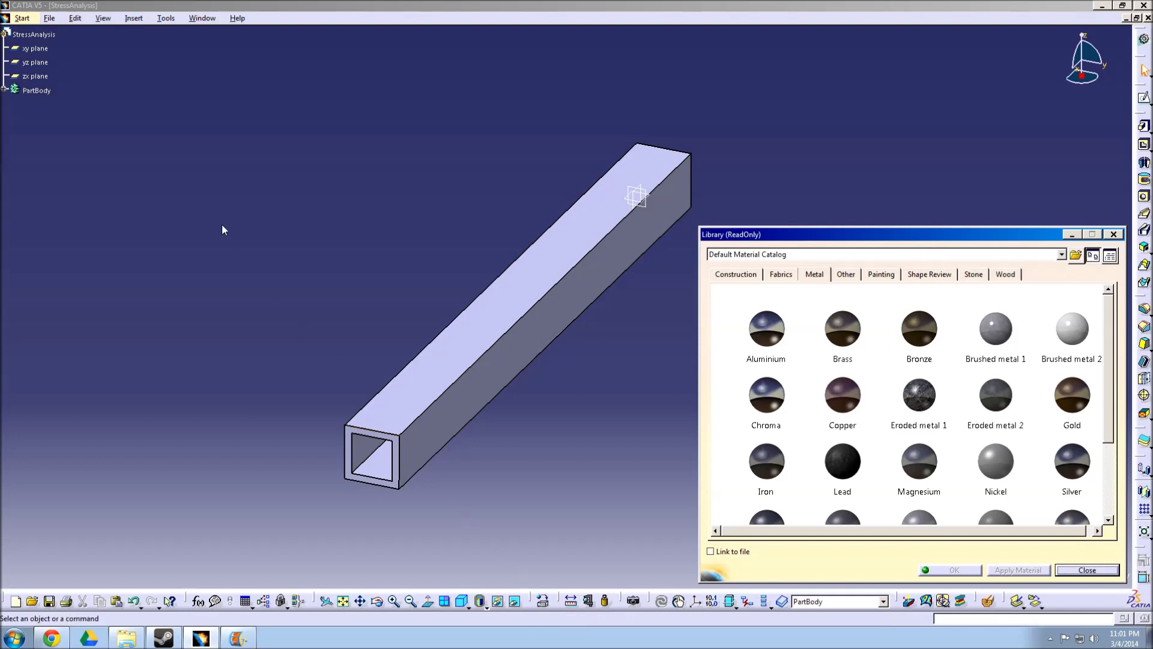
left_click(51, 35)
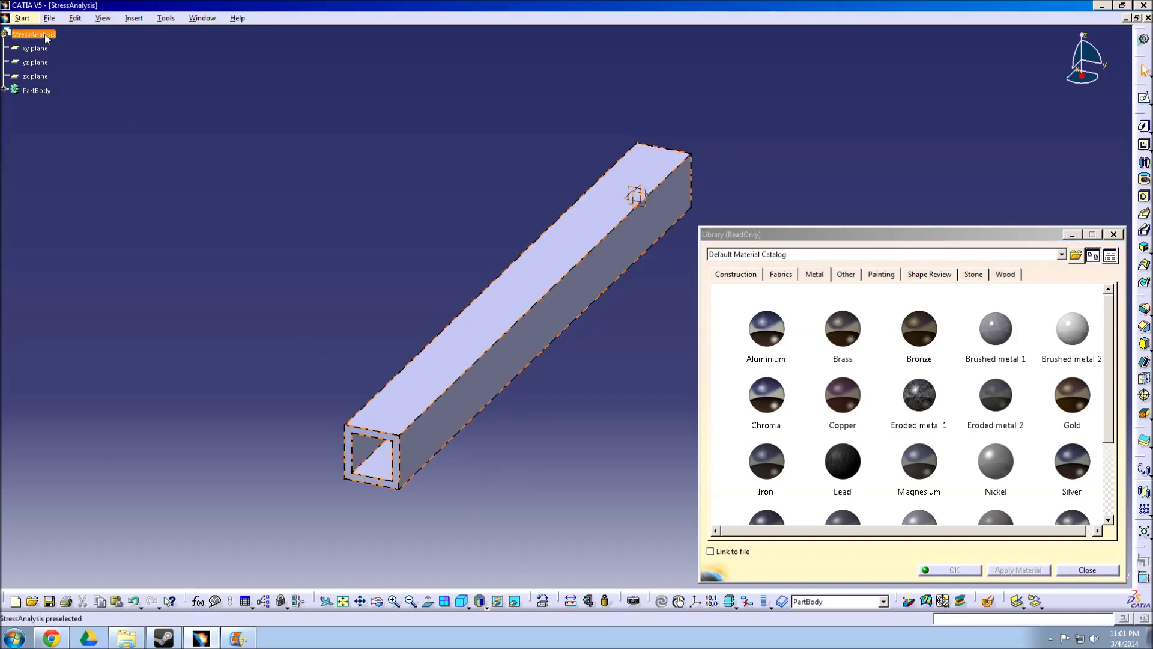
left_click(767, 333)
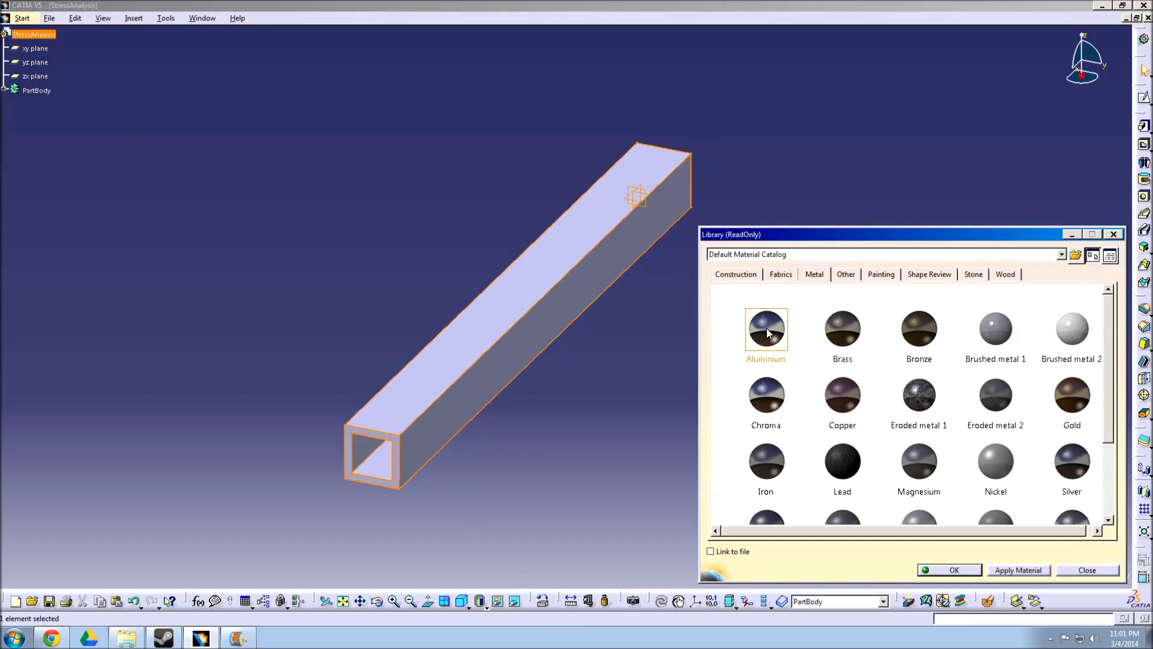
left_click(935, 572)
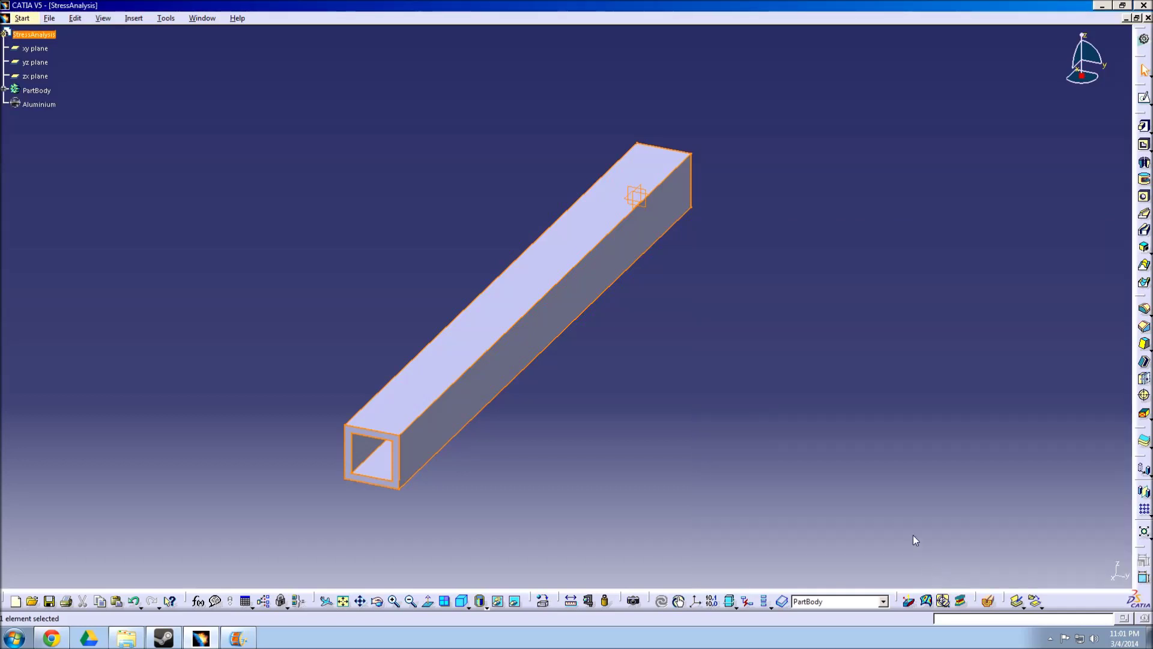
Step: Display the beam in Shading with Material mode
left_click(892, 253)
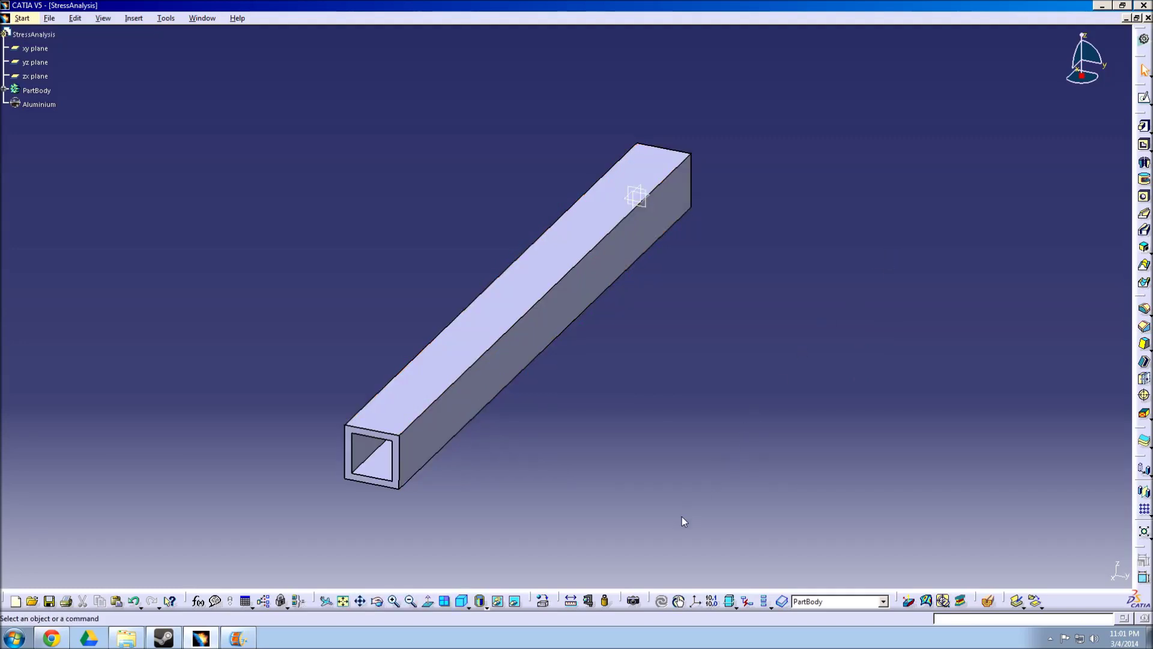
left_click(485, 607)
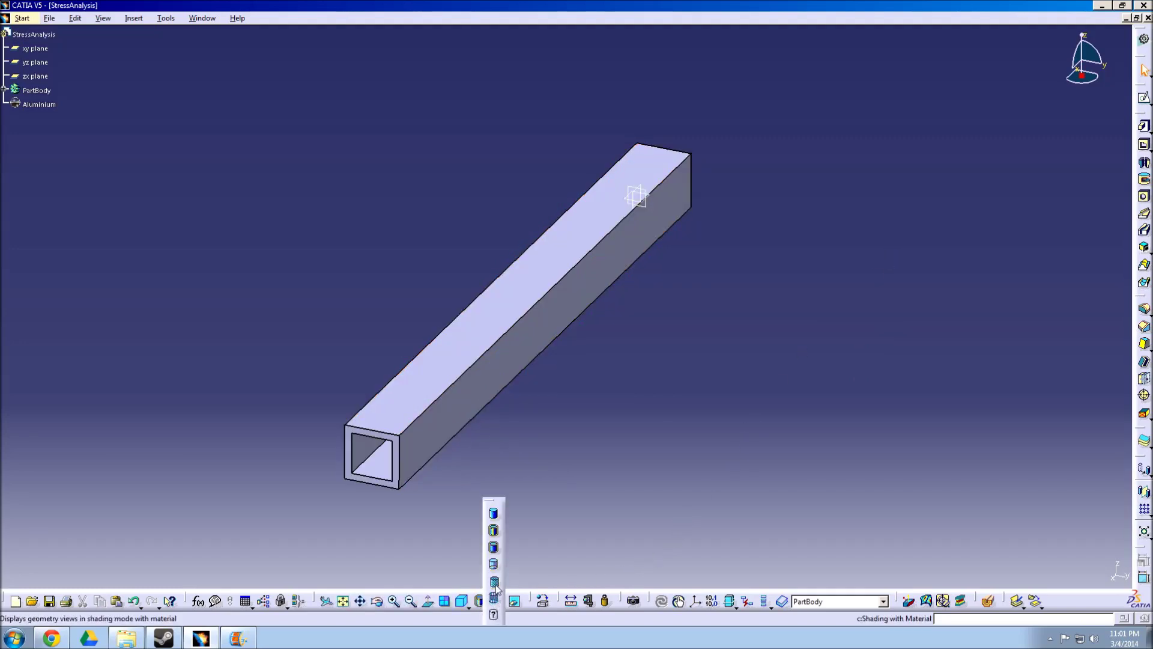
left_click(495, 585)
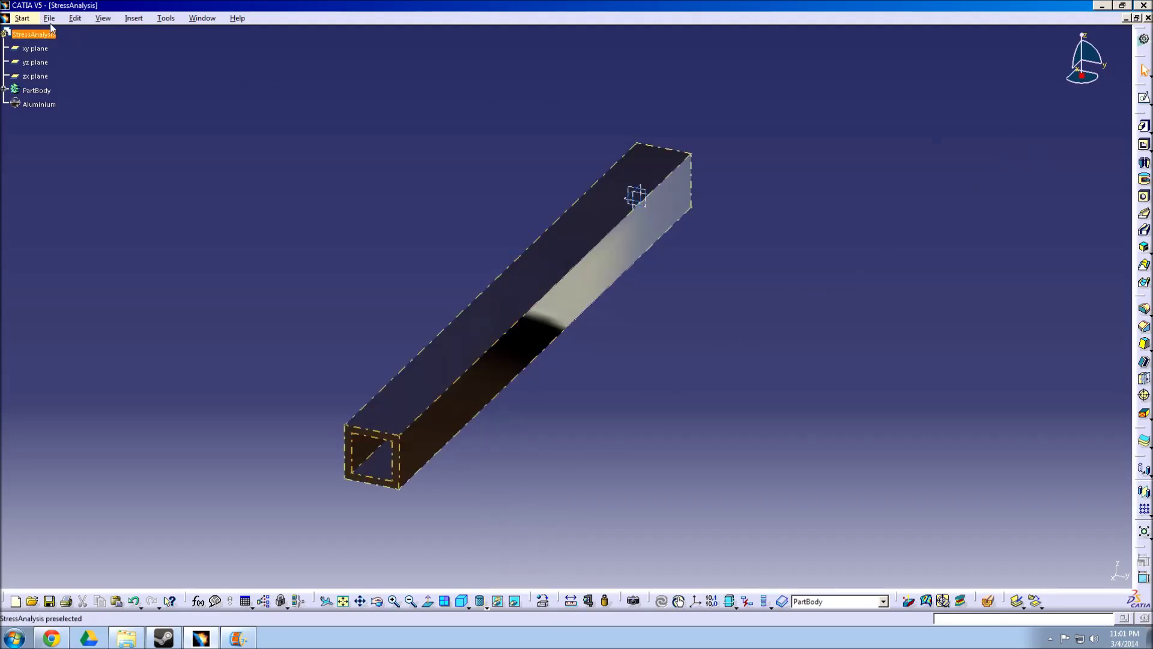
Step: Switch to Generative Structural Analysis and accept a new Static Analysis case
left_click(21, 18)
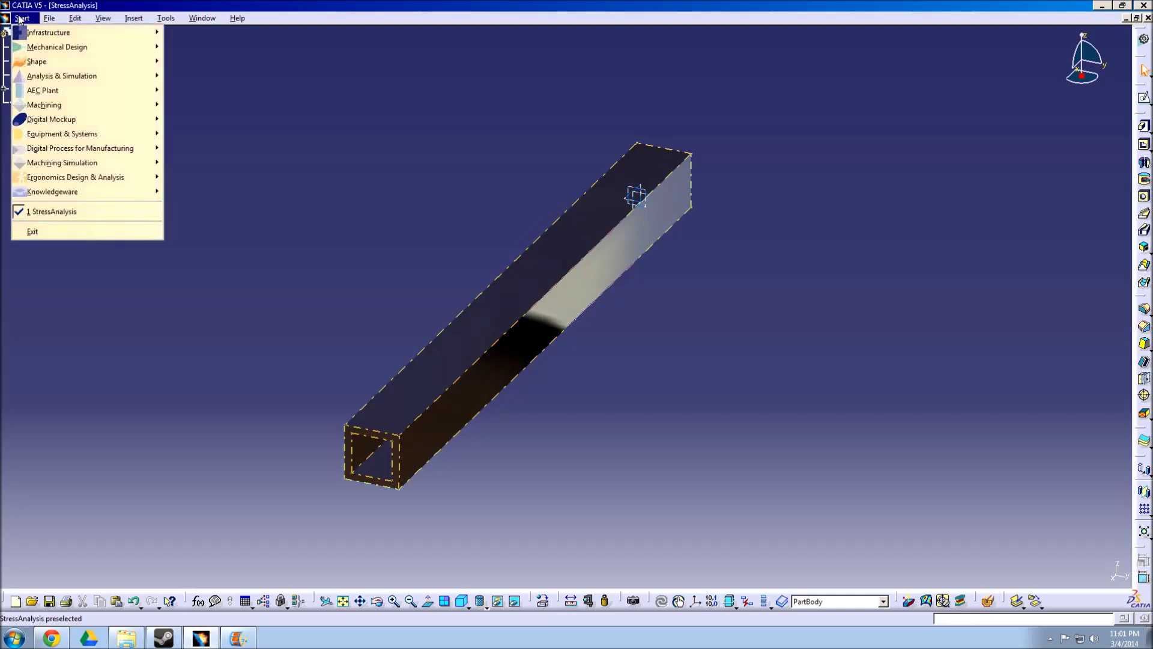
mouse_move(103, 77)
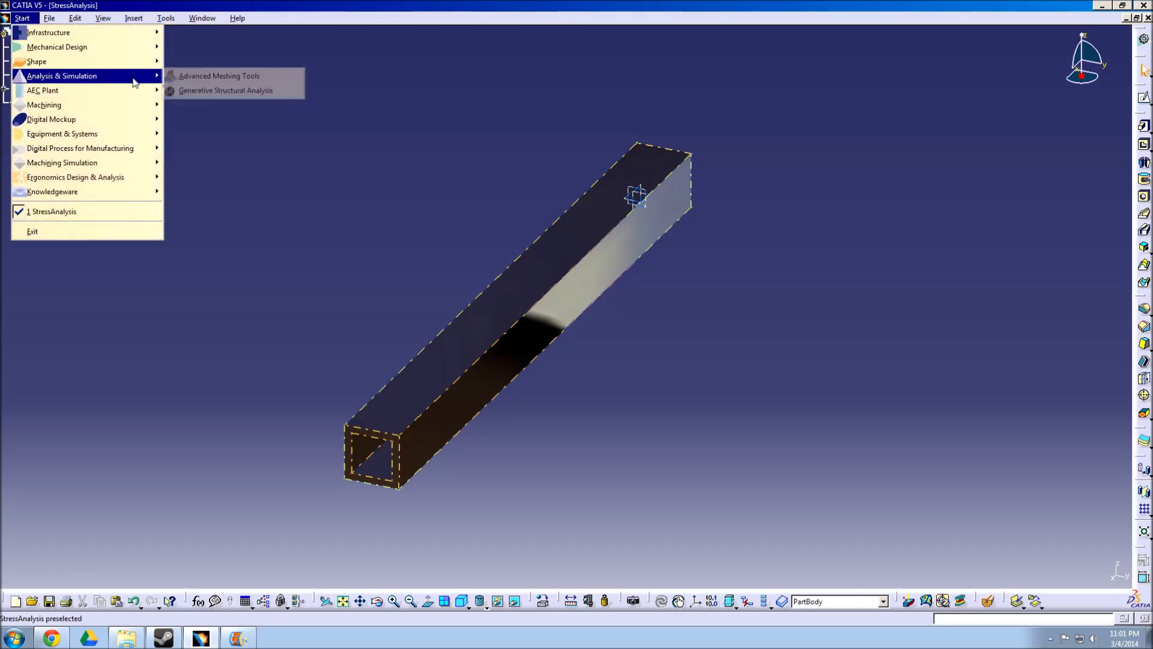
left_click(294, 91)
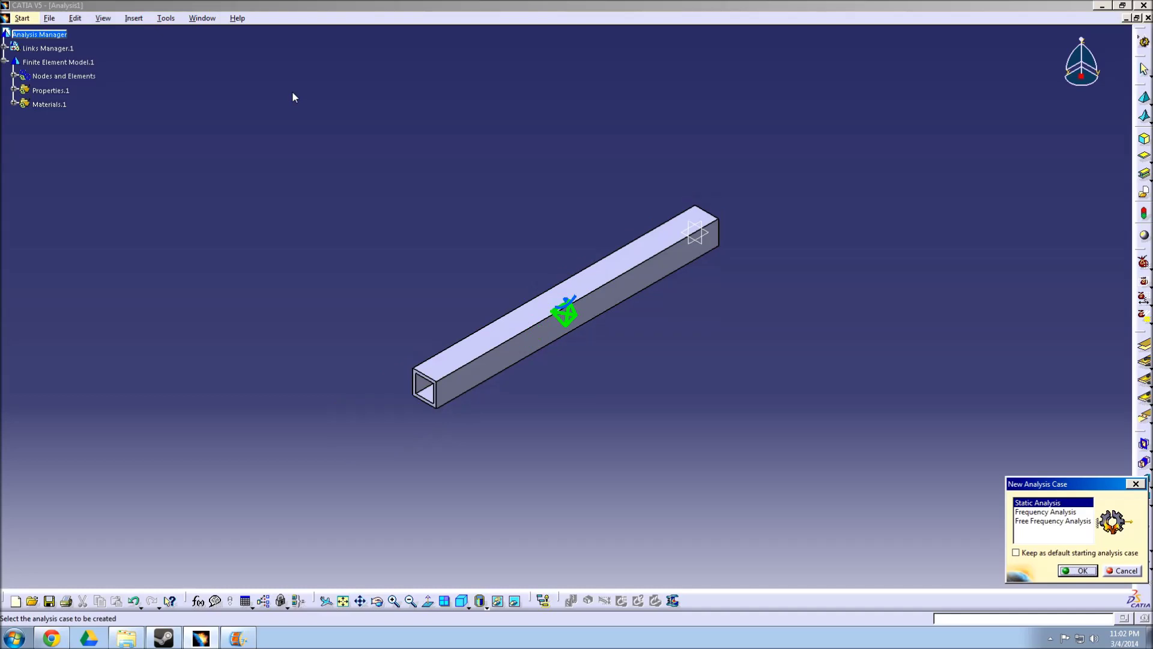
left_click(1081, 575)
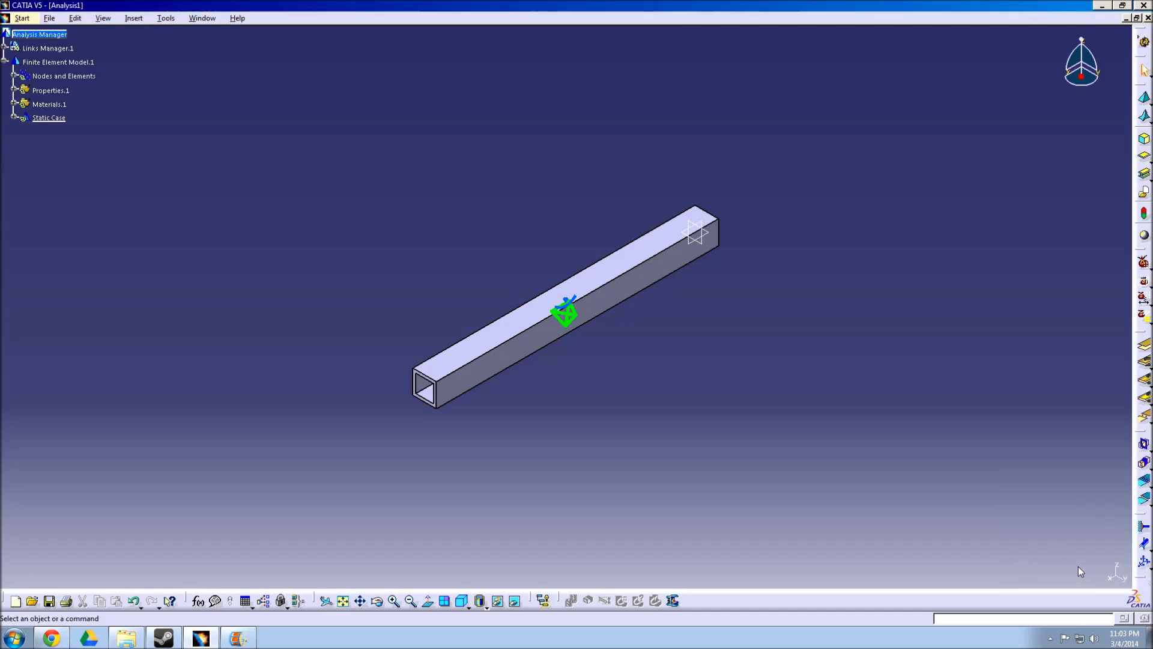
Step: Set the OCTREE Tetrahedron Mesh size to 0.25 in
double_click(567, 315)
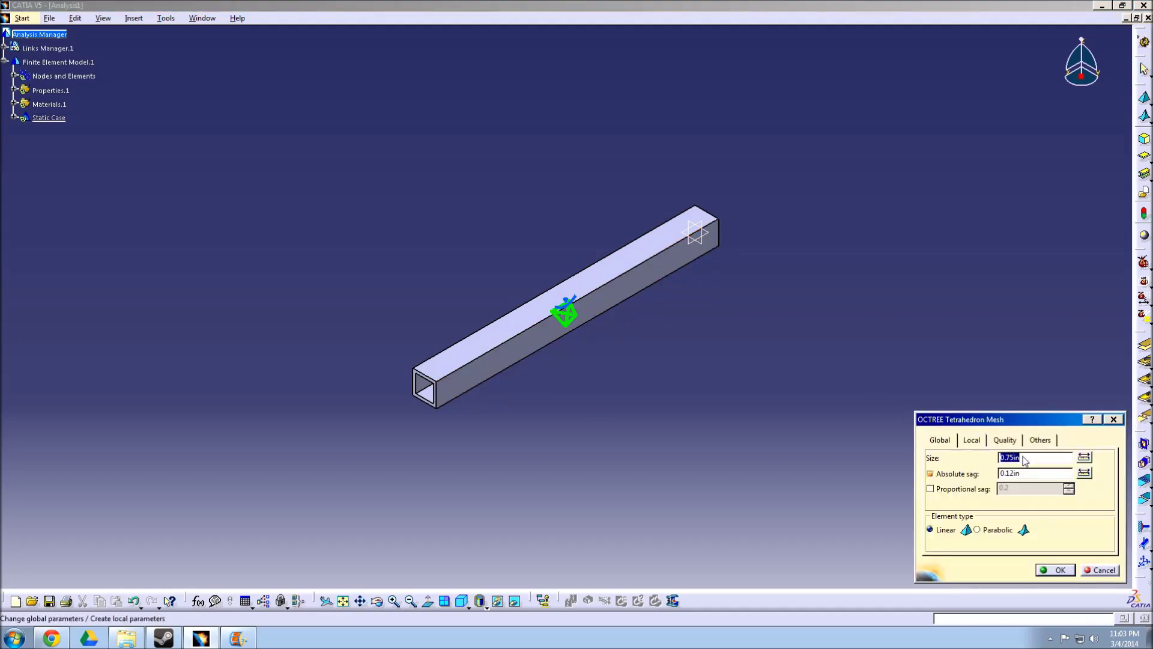
left_click(1024, 460)
left_click_drag(1020, 460, 983, 459)
type("0.25")
left_click(1059, 571)
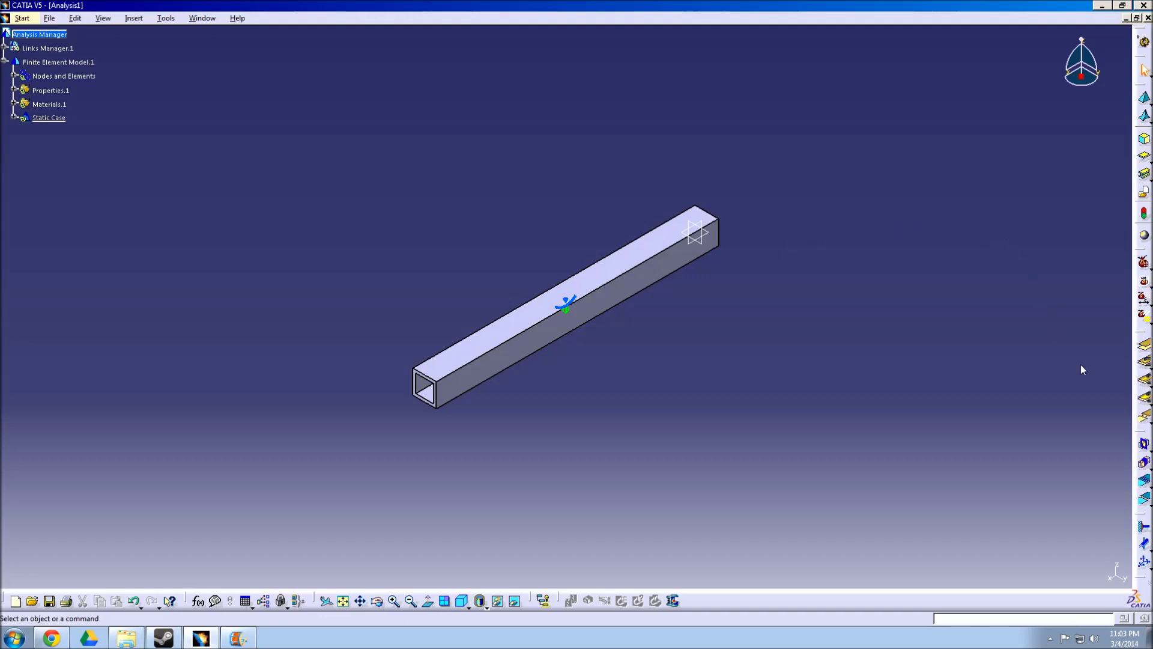
Step: Apply a Clamp restraint to the tube's open end face
left_click(1144, 528)
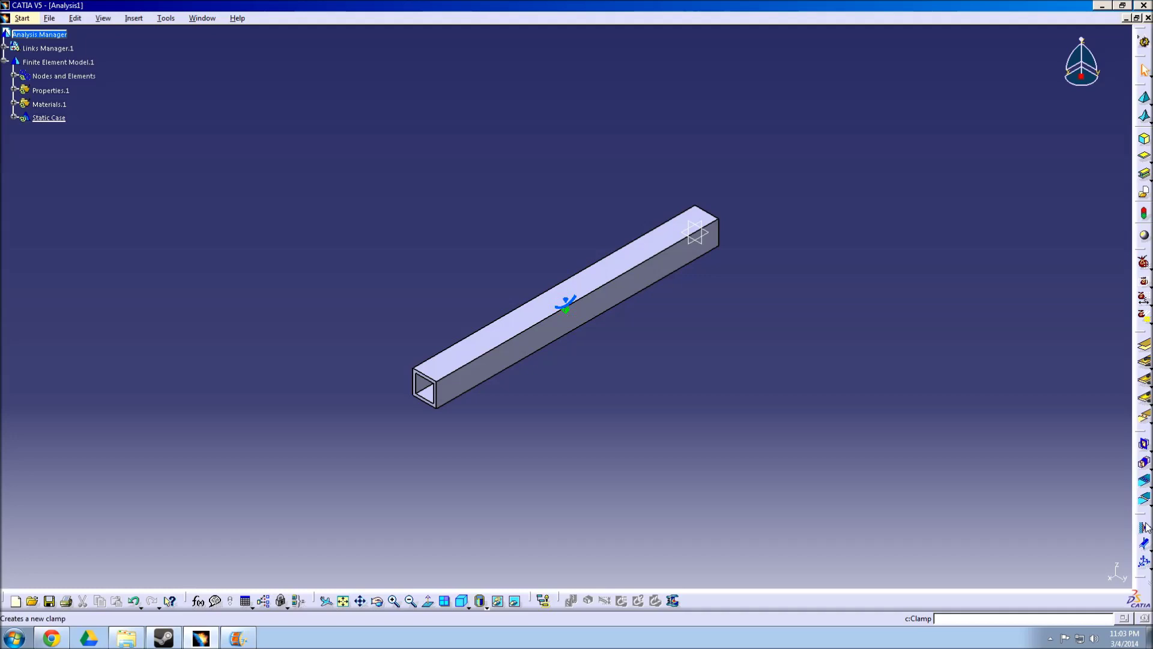
left_click(1144, 528)
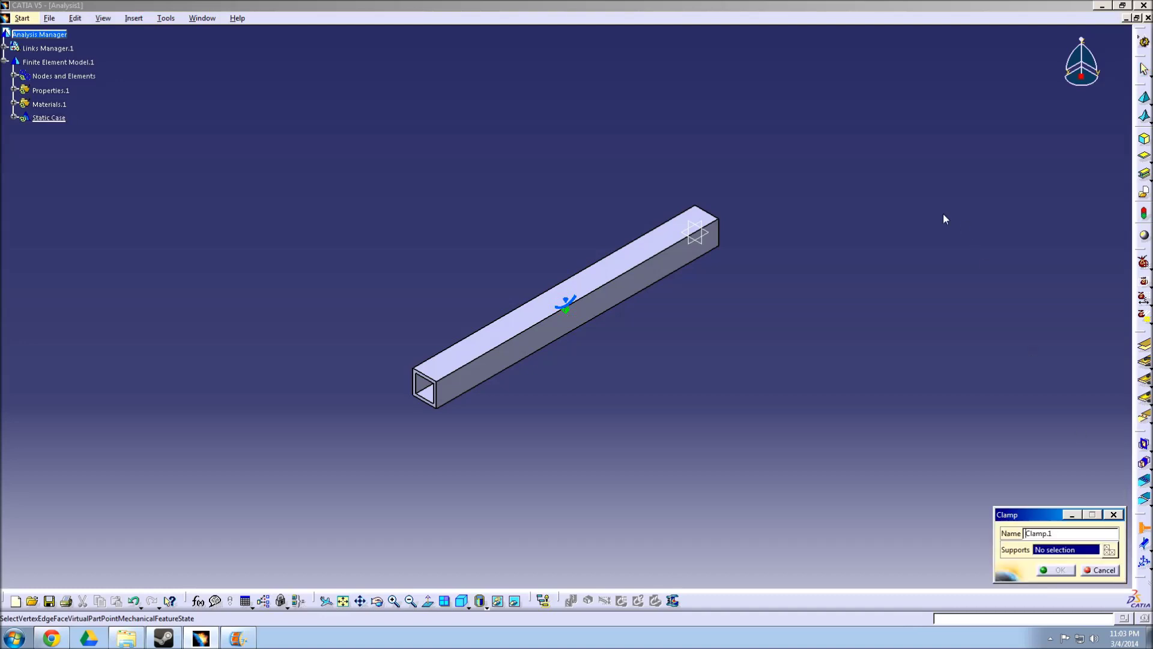
middle_click_drag(789, 172, 380, 369)
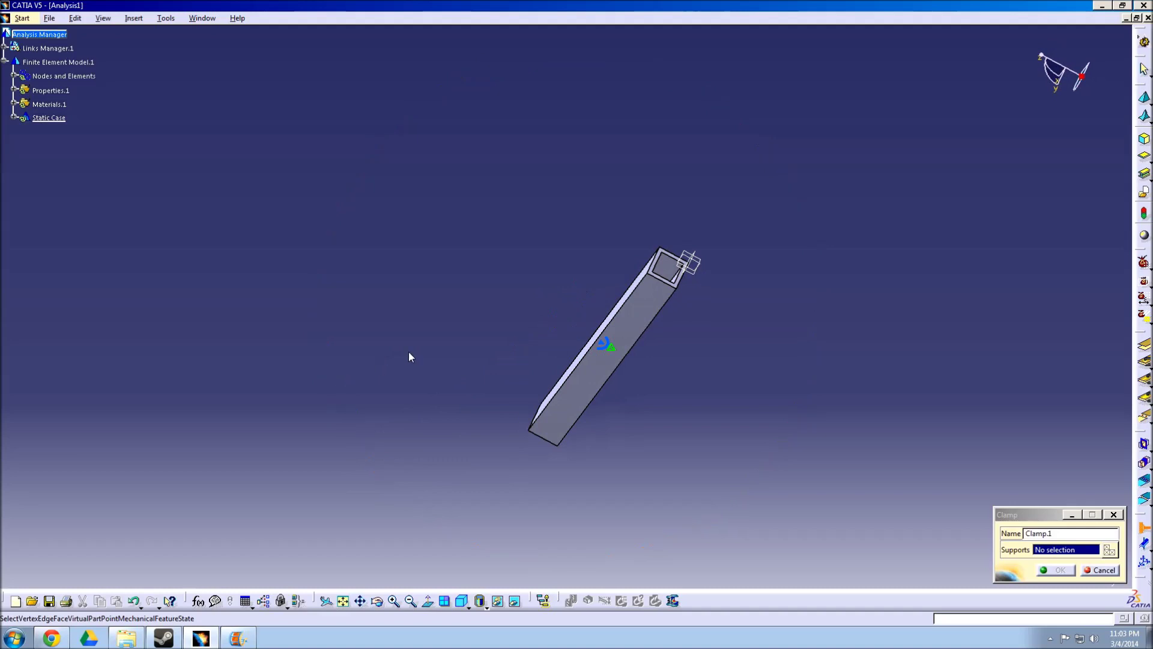
middle_click_drag(708, 212, 521, 255)
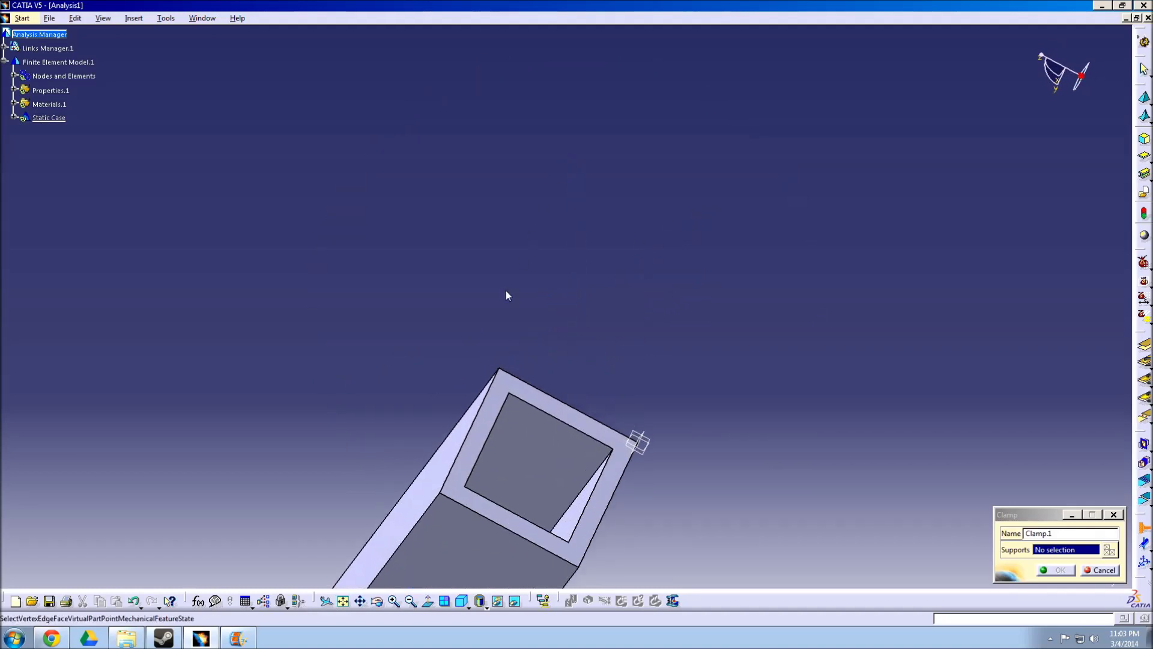
middle_click_drag(417, 373, 470, 250)
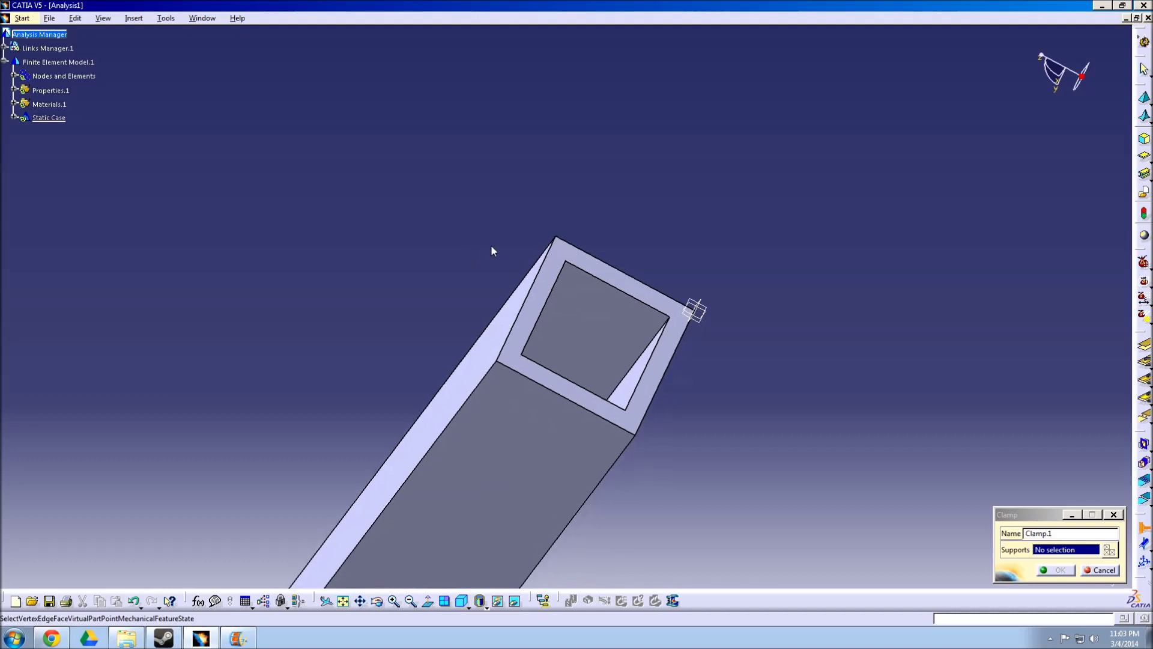
left_click(563, 267)
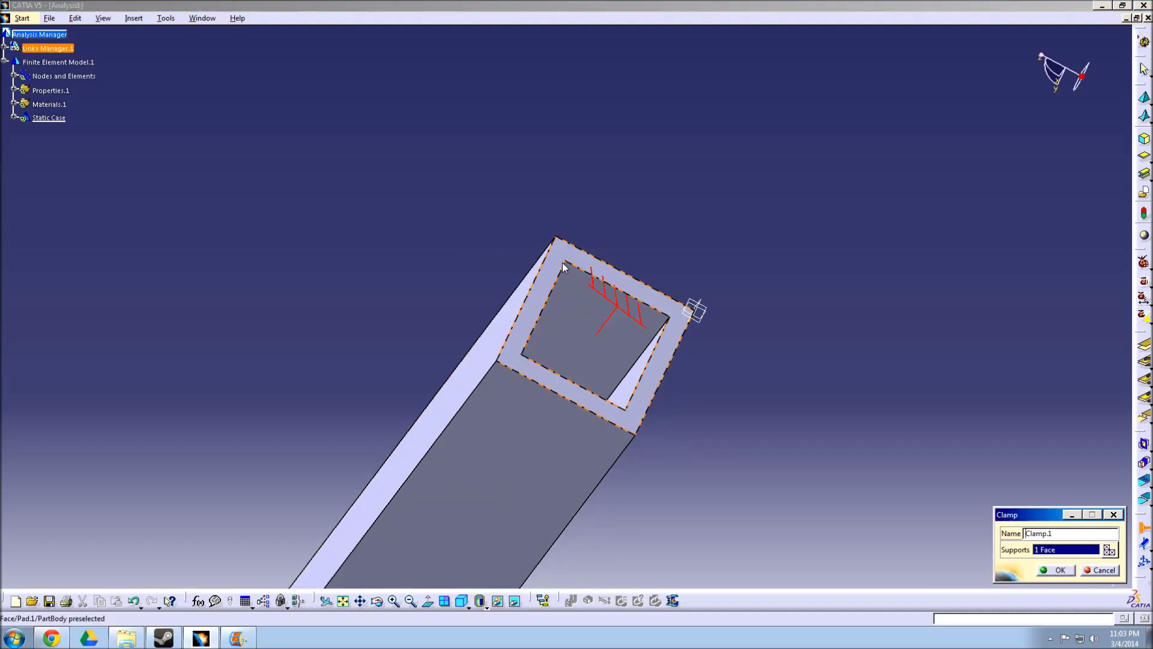
left_click(1060, 570)
middle_click_drag(428, 233, 483, 255)
Step: Undock the connection, restraint and another toolbar so they float
left_click_drag(1143, 432, 1081, 346)
left_click_drag(1134, 443, 1111, 359)
left_click_drag(1136, 403, 1119, 207)
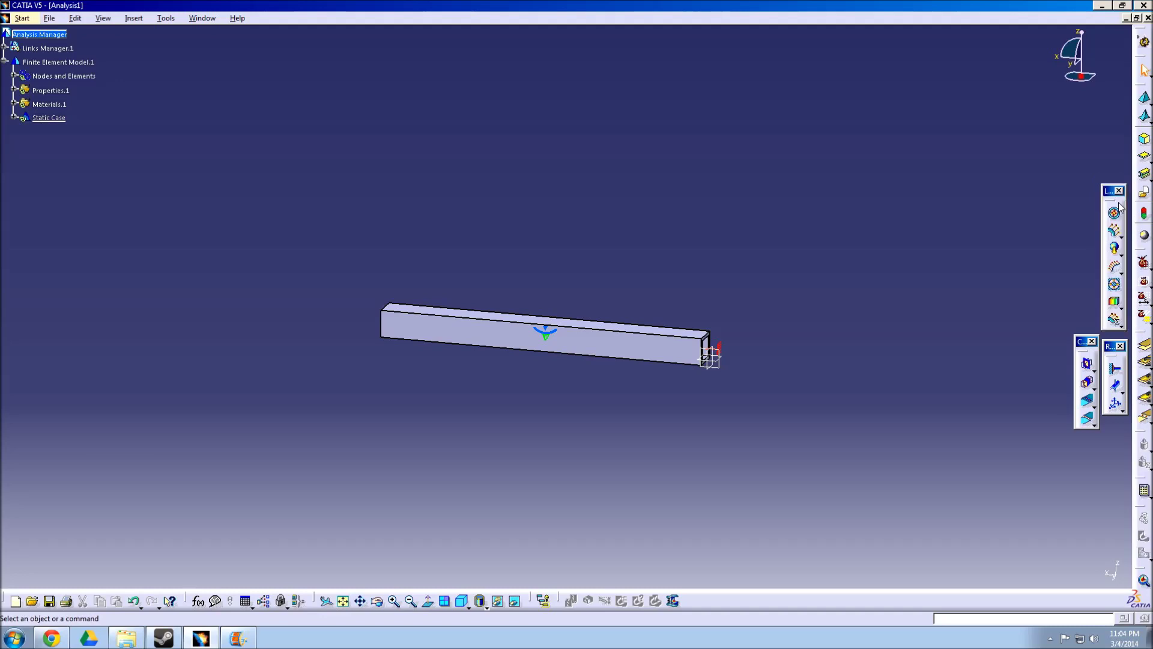
Step: Create a Distributed Force with the beam's free-end edge as its support
left_click(1116, 233)
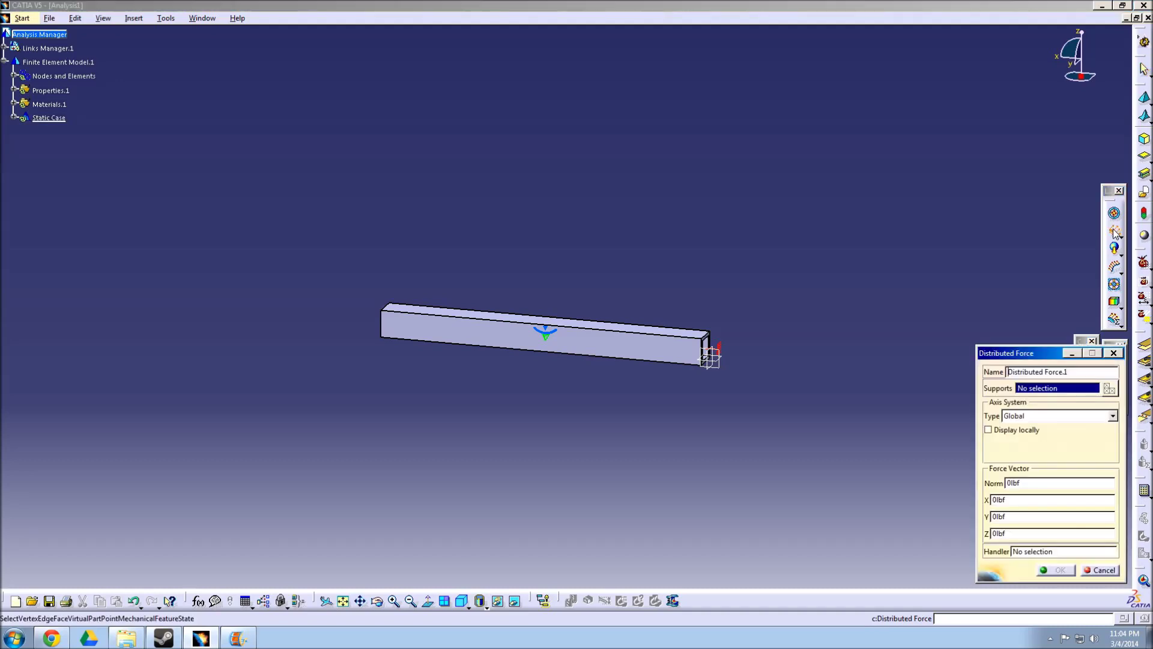
middle_click_drag(475, 193, 502, 358)
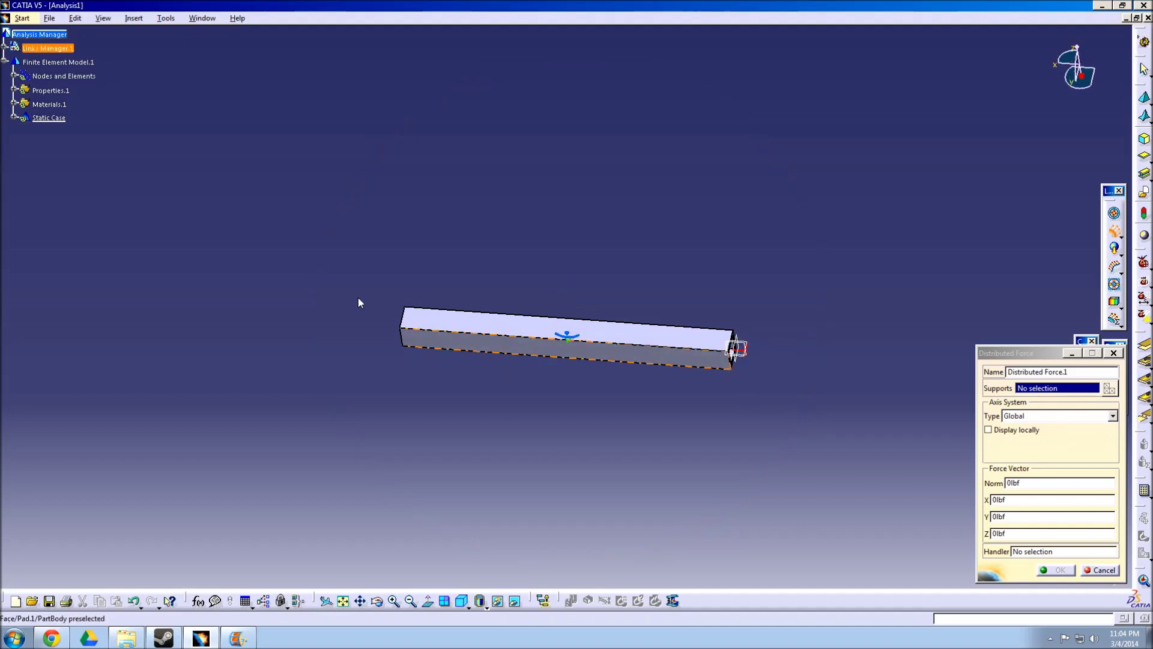
middle_click_drag(387, 290, 536, 224)
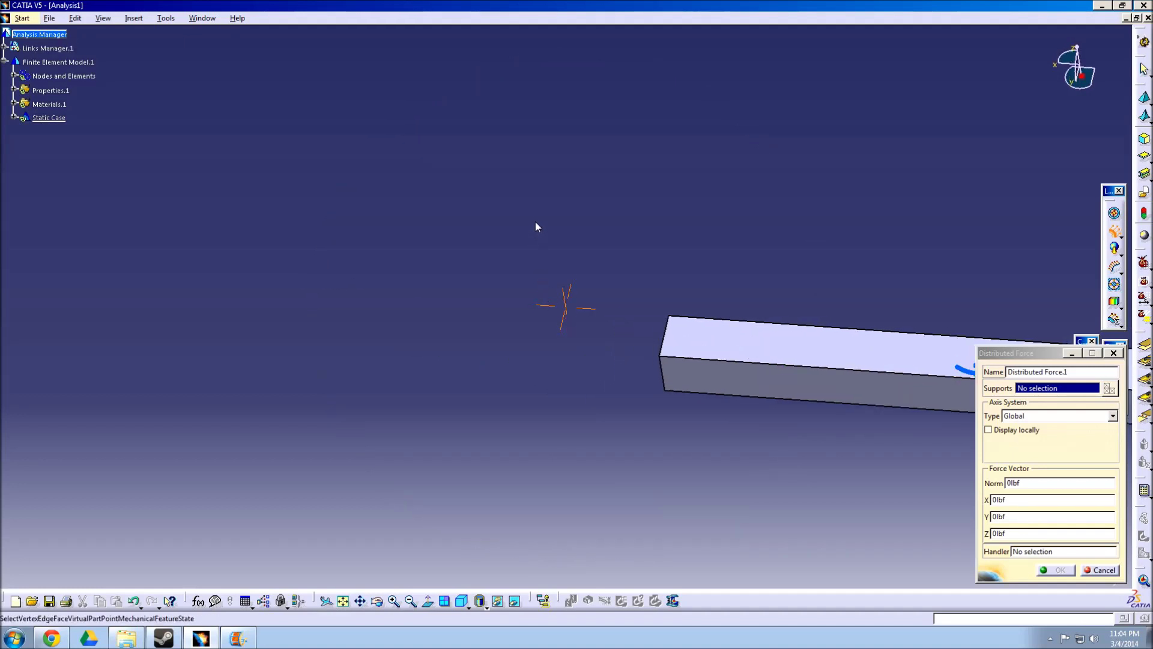
left_click(665, 342)
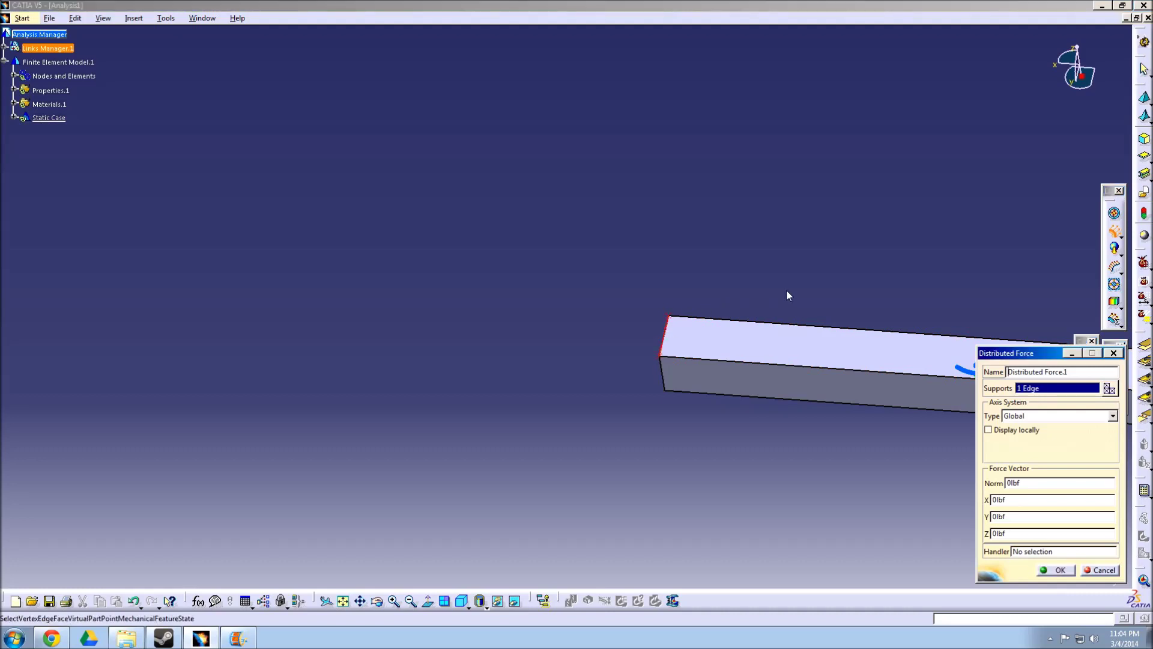
middle_click_drag(967, 287, 647, 238)
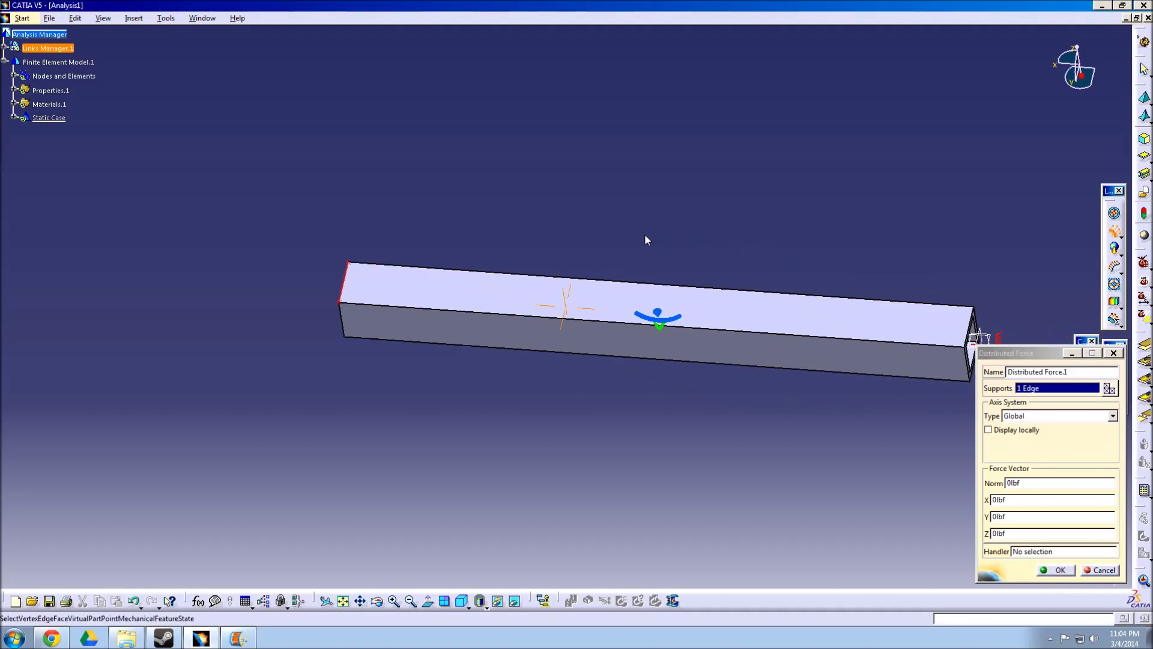
middle_click_drag(560, 243, 542, 208)
middle_click_drag(583, 201, 593, 201)
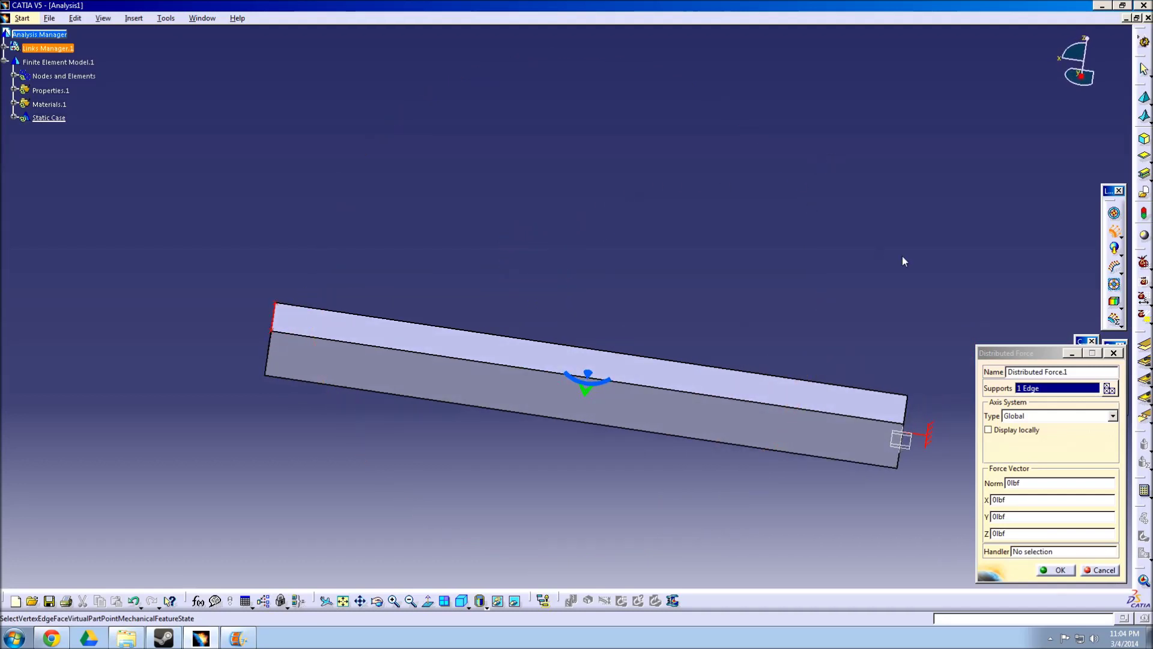
middle_click_drag(979, 293, 961, 180)
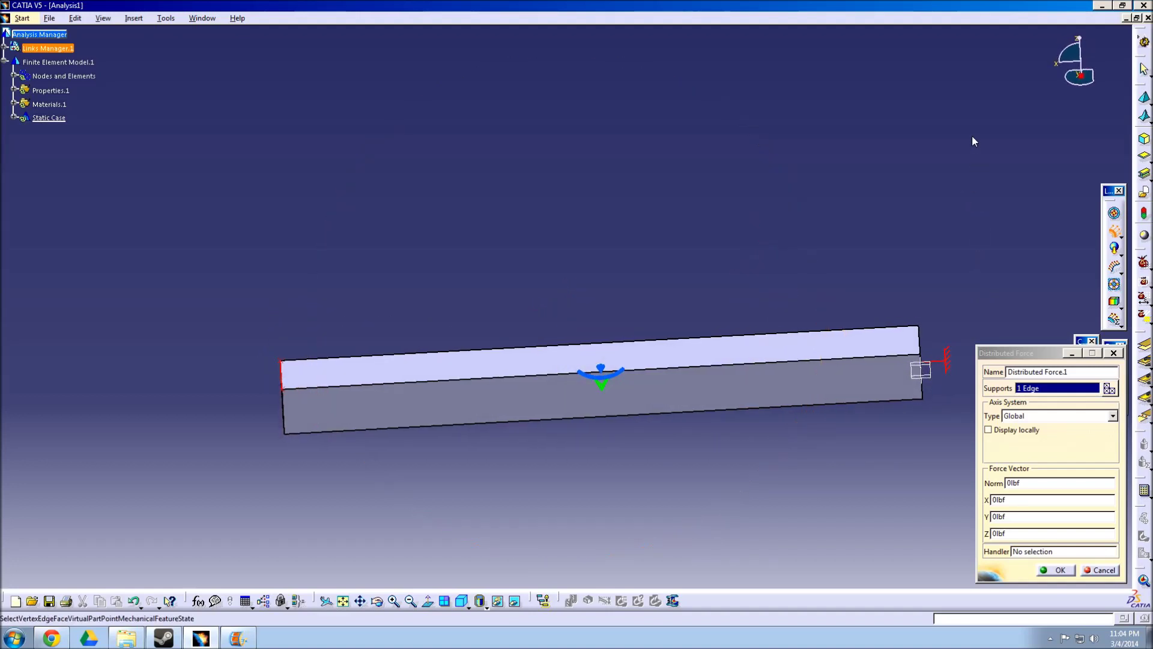
Step: Set the distributed force Z component to -300 lbf and confirm it
double_click(1011, 534)
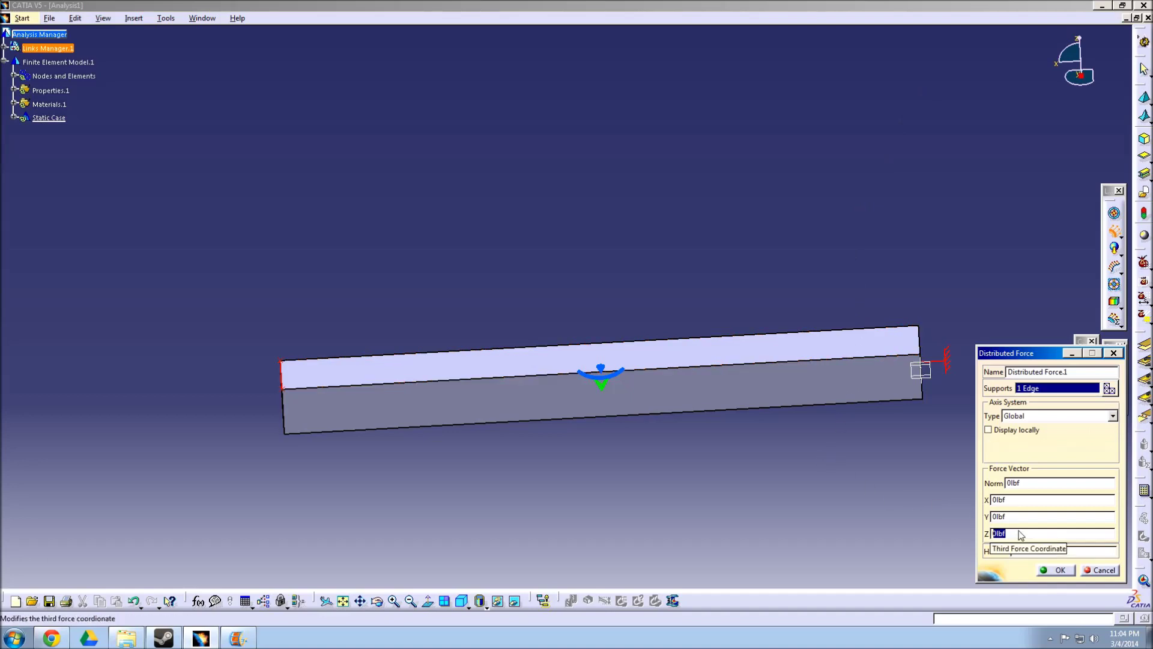
type("300")
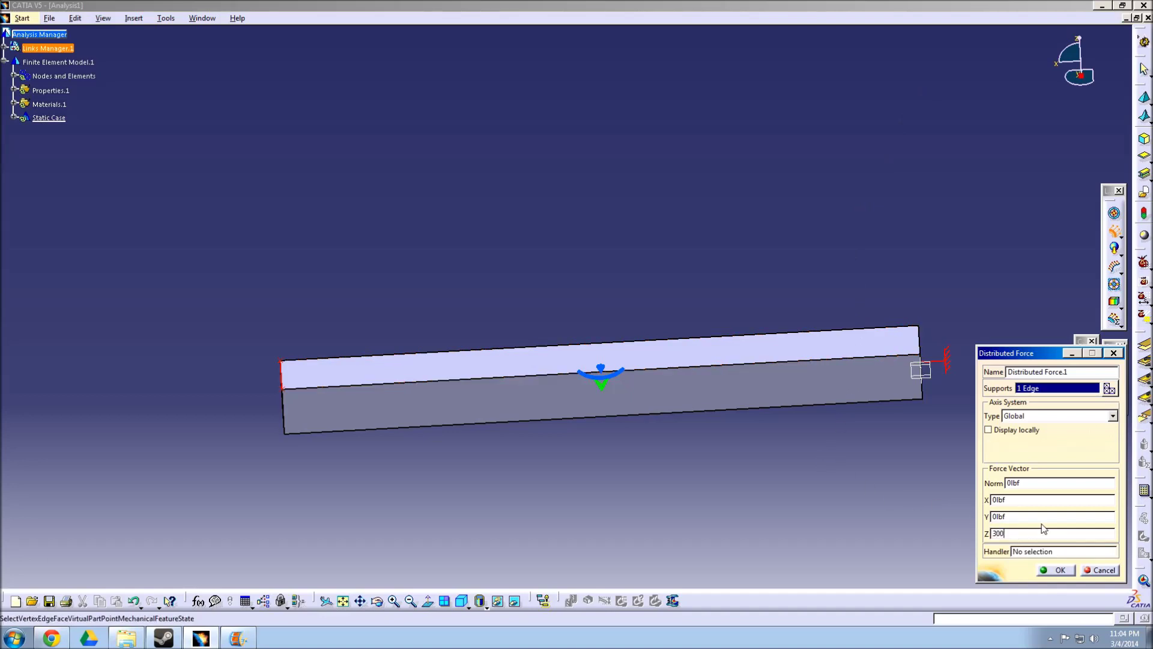
key("Return")
left_click(1034, 536)
middle_click_drag(243, 339, 471, 226)
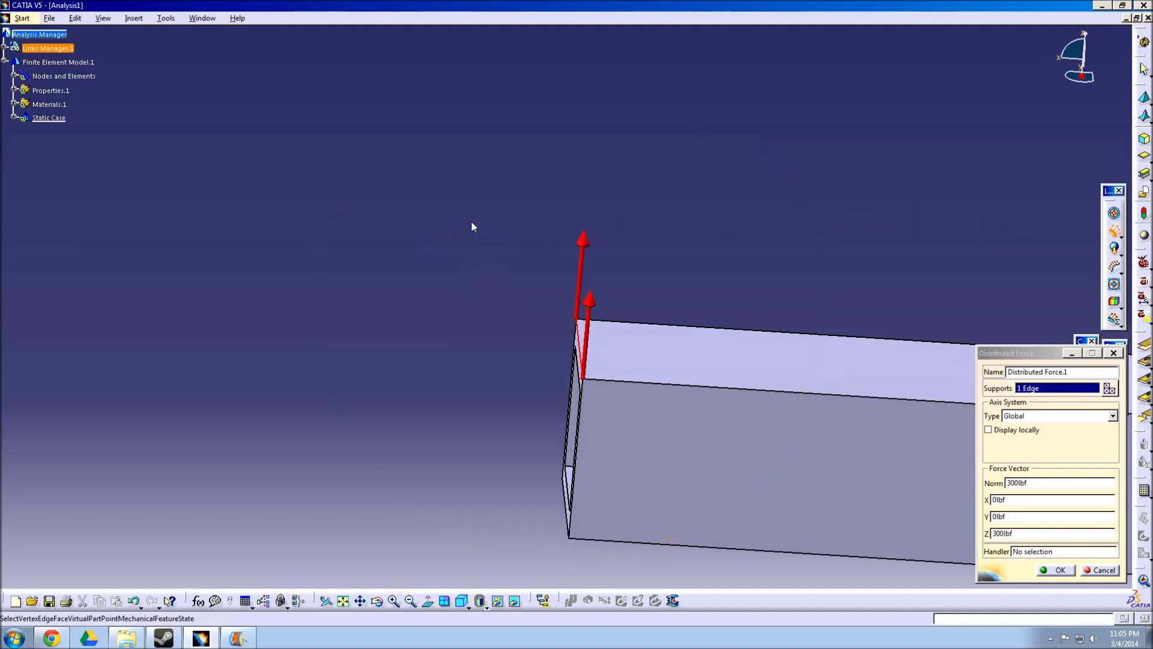
left_click(993, 533)
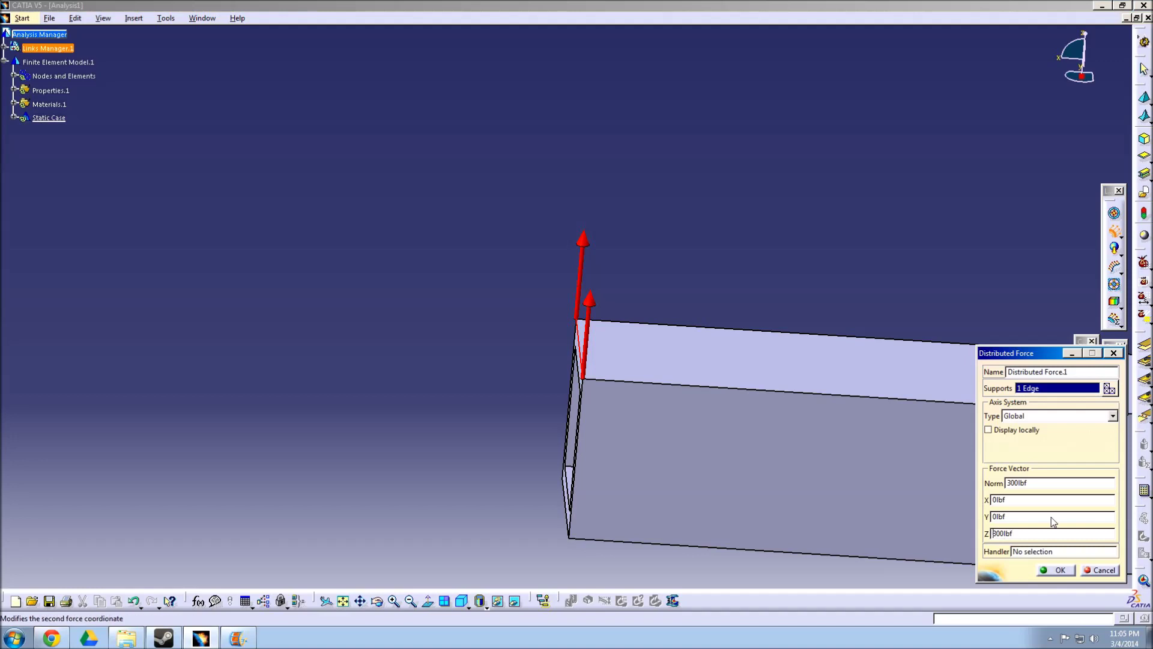
type("-")
left_click(1032, 518)
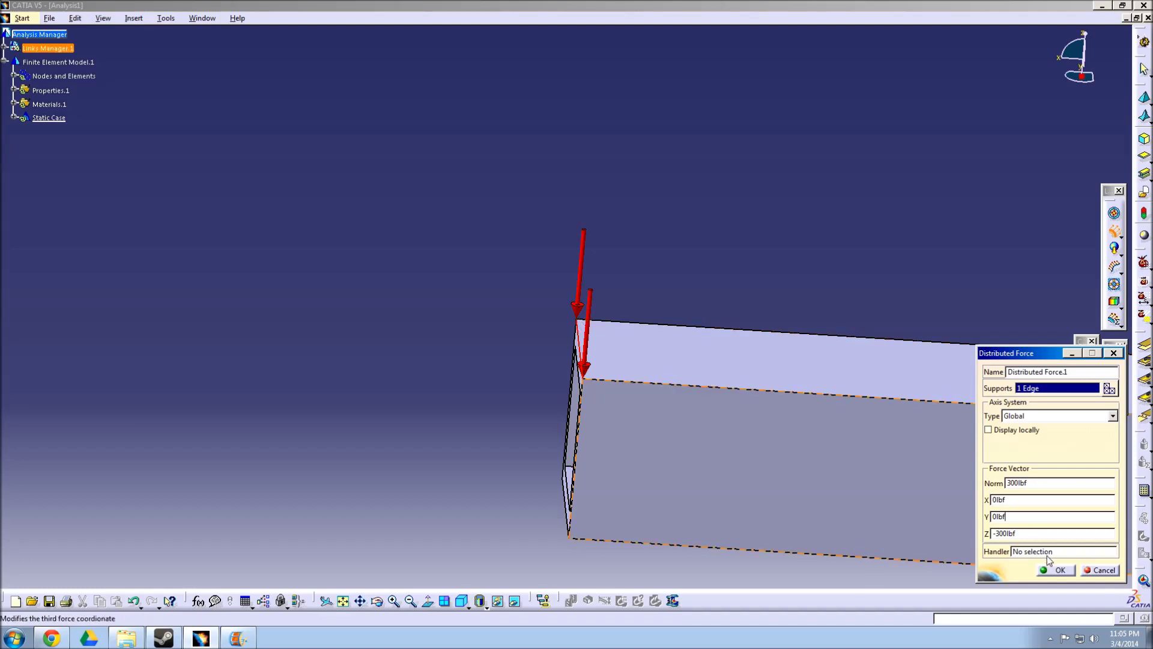
left_click(1059, 571)
Step: Compute the whole static case, accepting the resource estimation
middle_click_drag(1058, 572, 942, 430, "ctrl")
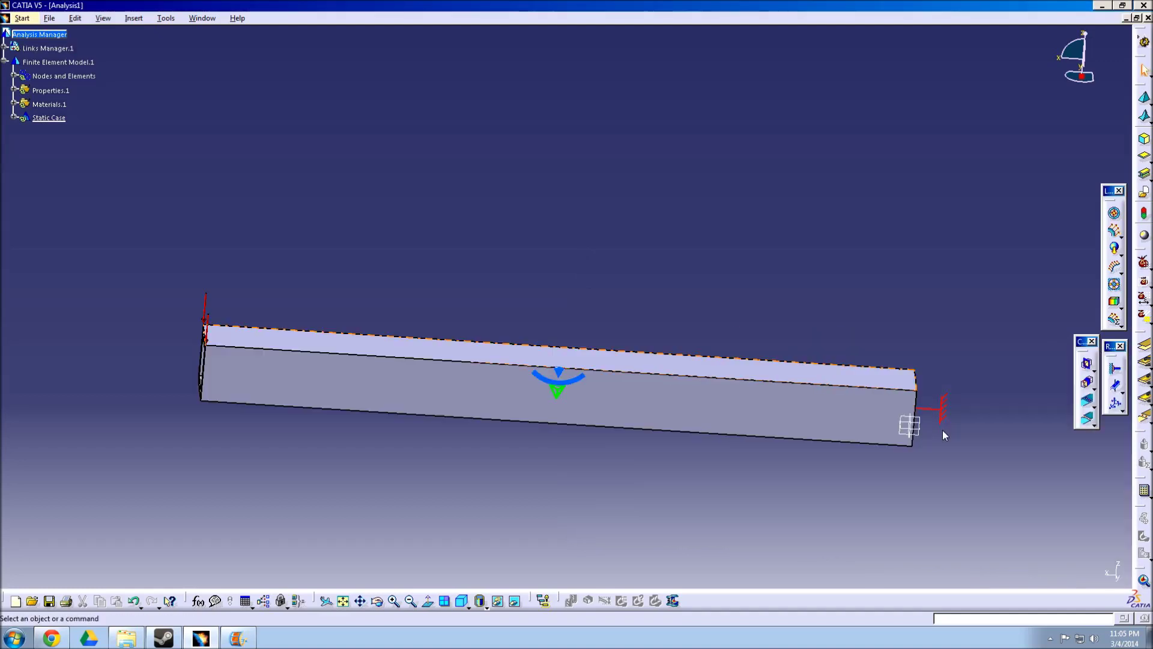
left_click(1144, 491)
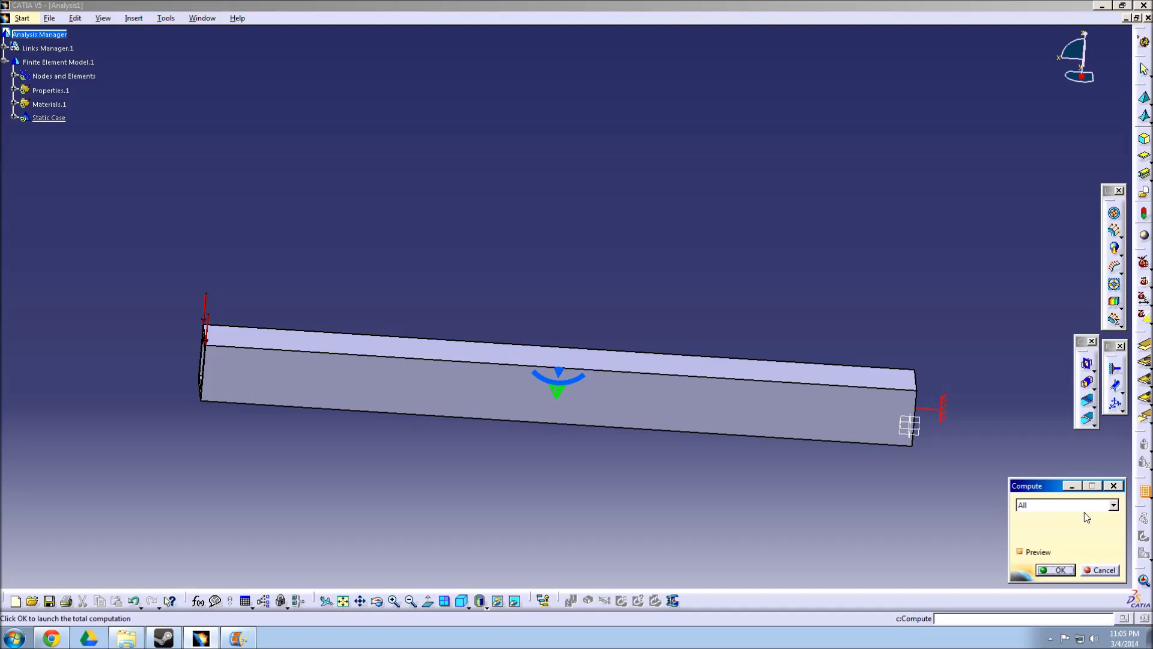
left_click(1057, 570)
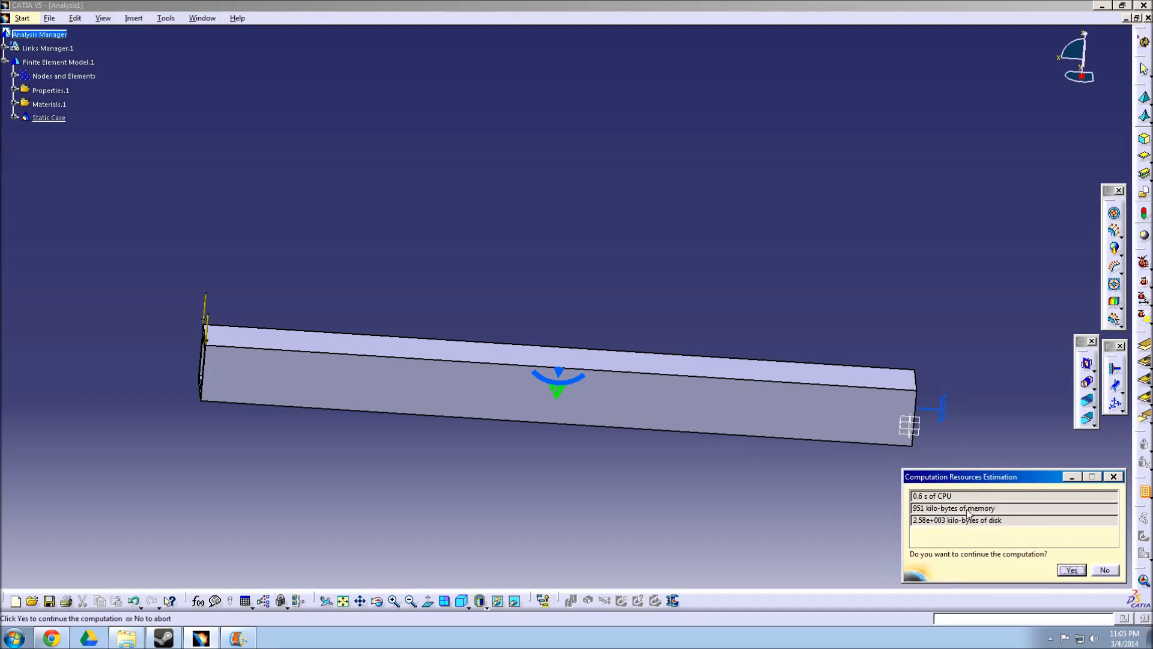
left_click(1071, 570)
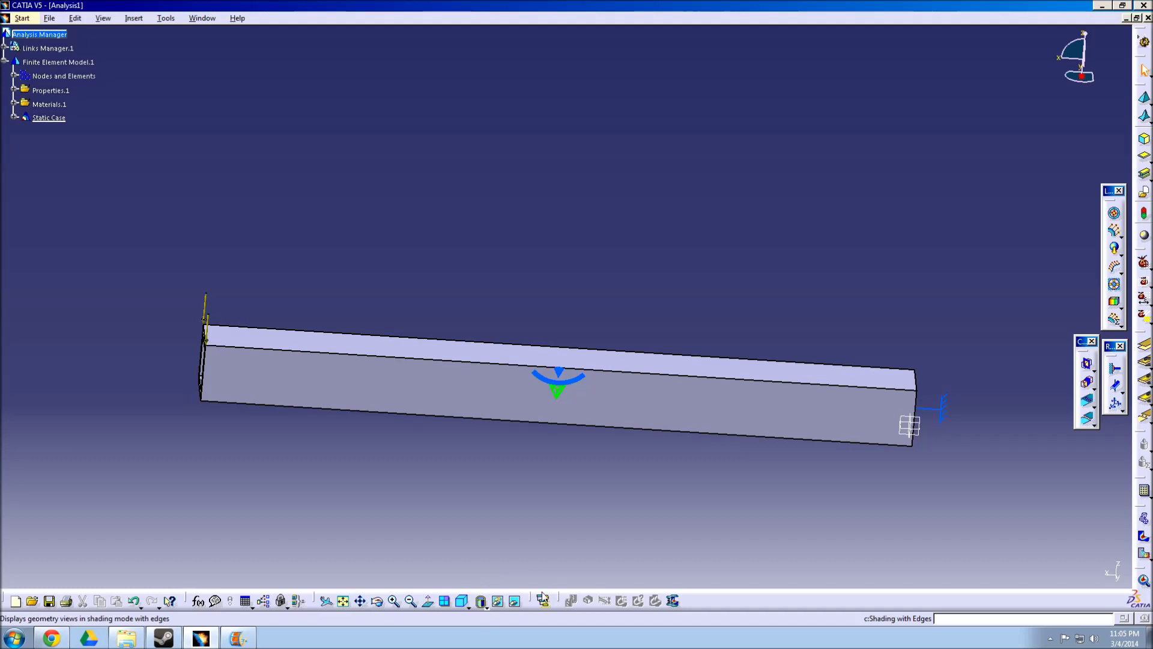
Step: Display the beam's deformed shape, rendered with Shading with Material and no mesh lines
left_click(1145, 520)
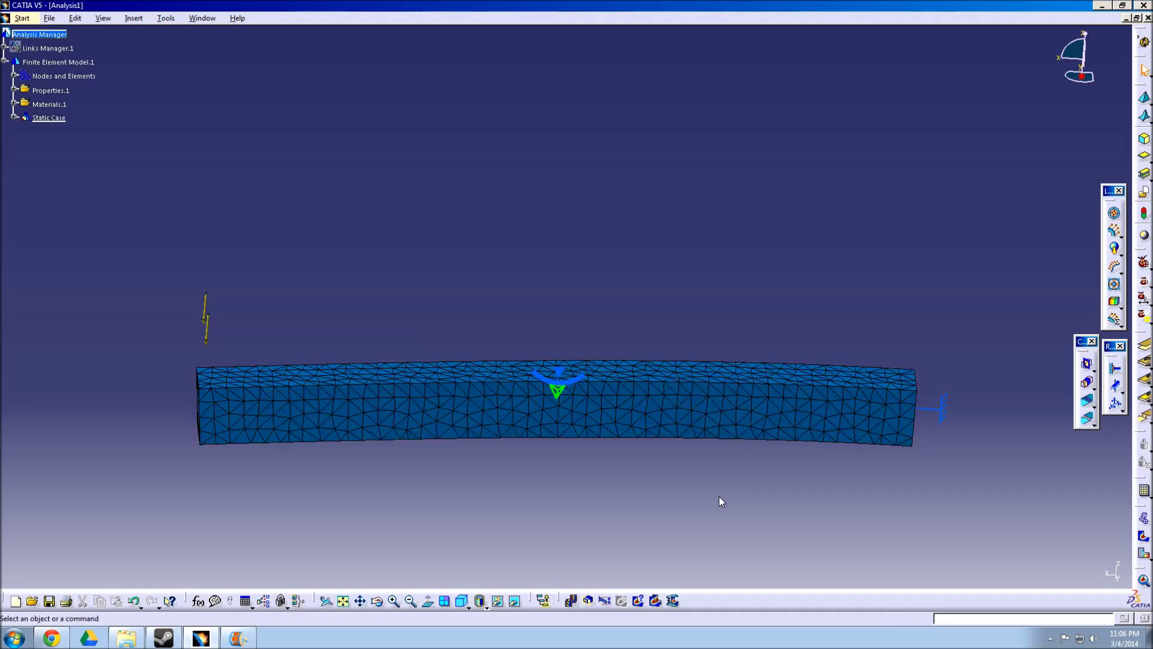
middle_click_drag(729, 498, 795, 468)
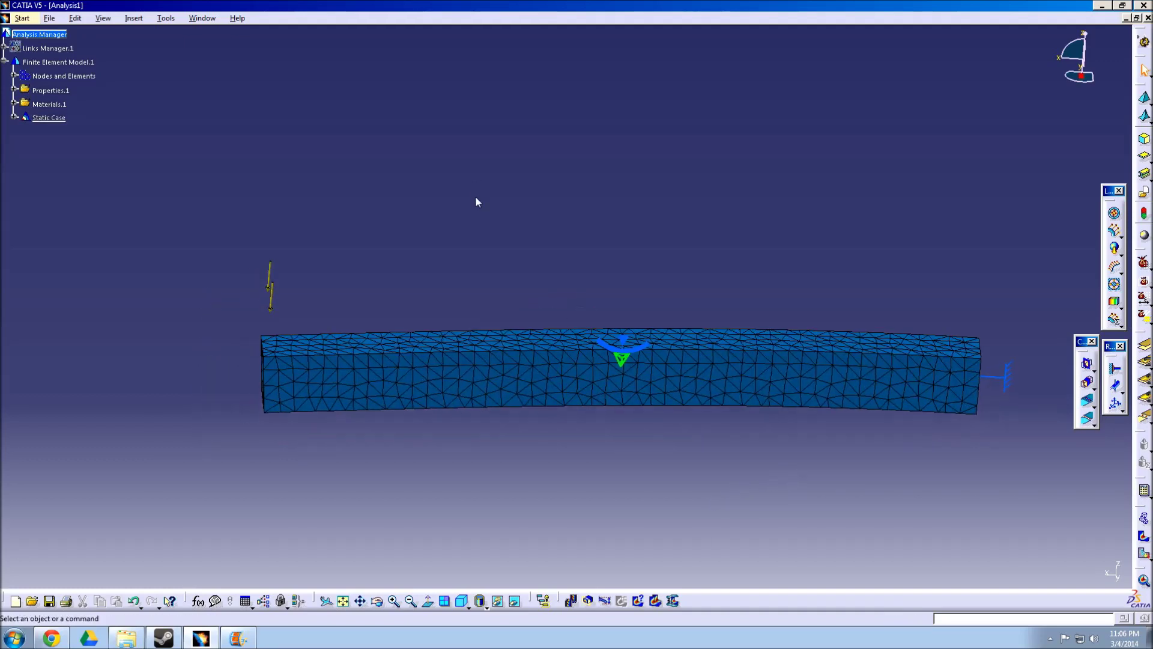
mouse_move(515, 263)
middle_mouse_down()
mouse_move(587, 229)
mouse_move(586, 199)
mouse_move(662, 244)
mouse_move(651, 263)
mouse_move(568, 237)
mouse_move(568, 280)
middle_mouse_up()
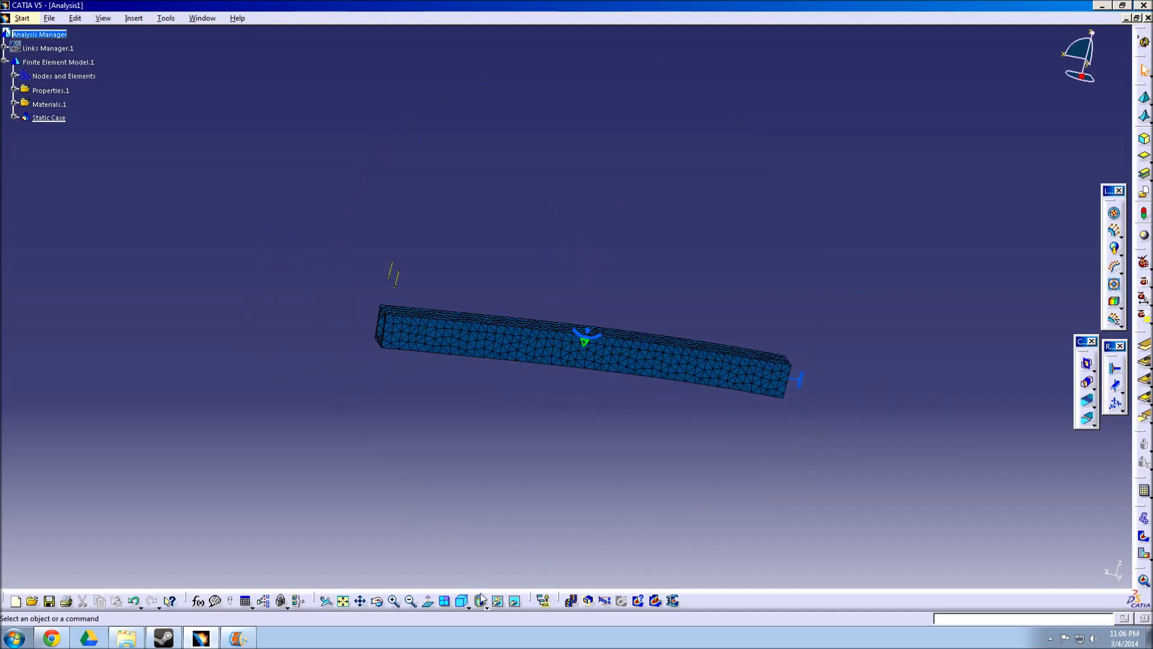
left_click(487, 609)
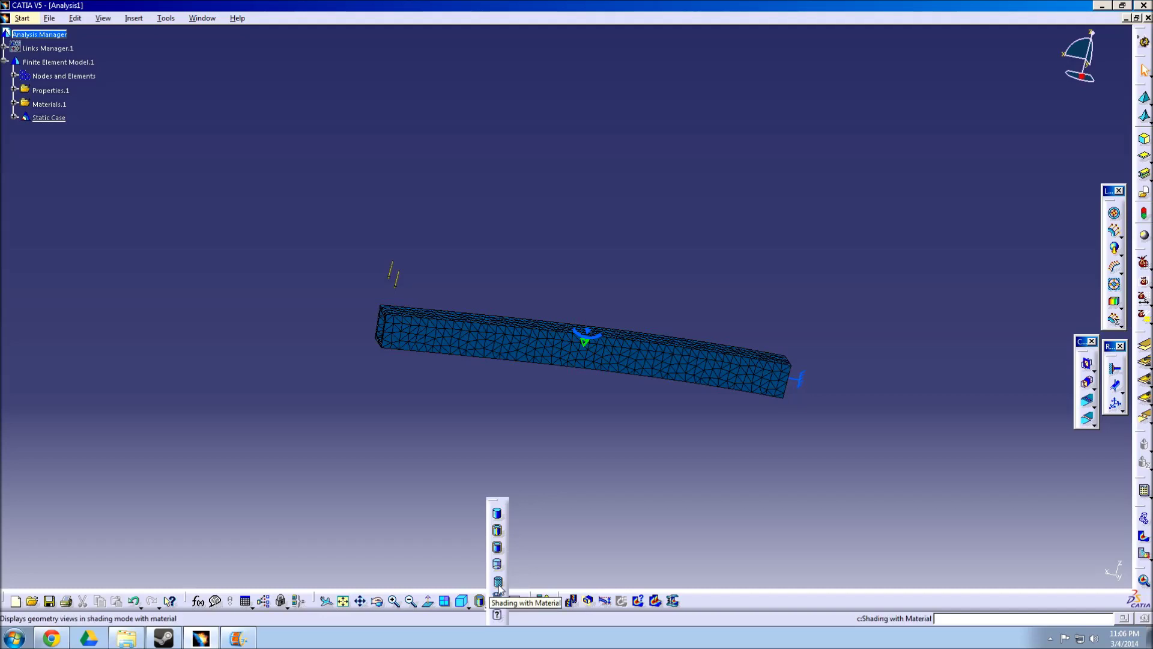
left_click(498, 584)
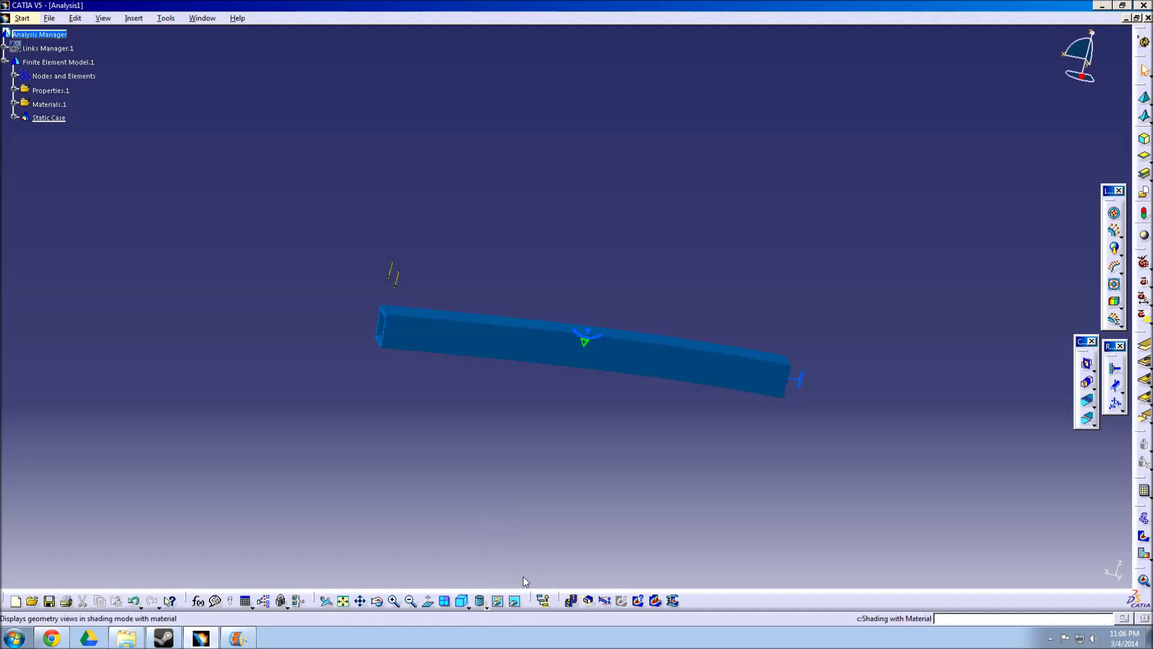
middle_click_drag(936, 308, 914, 240)
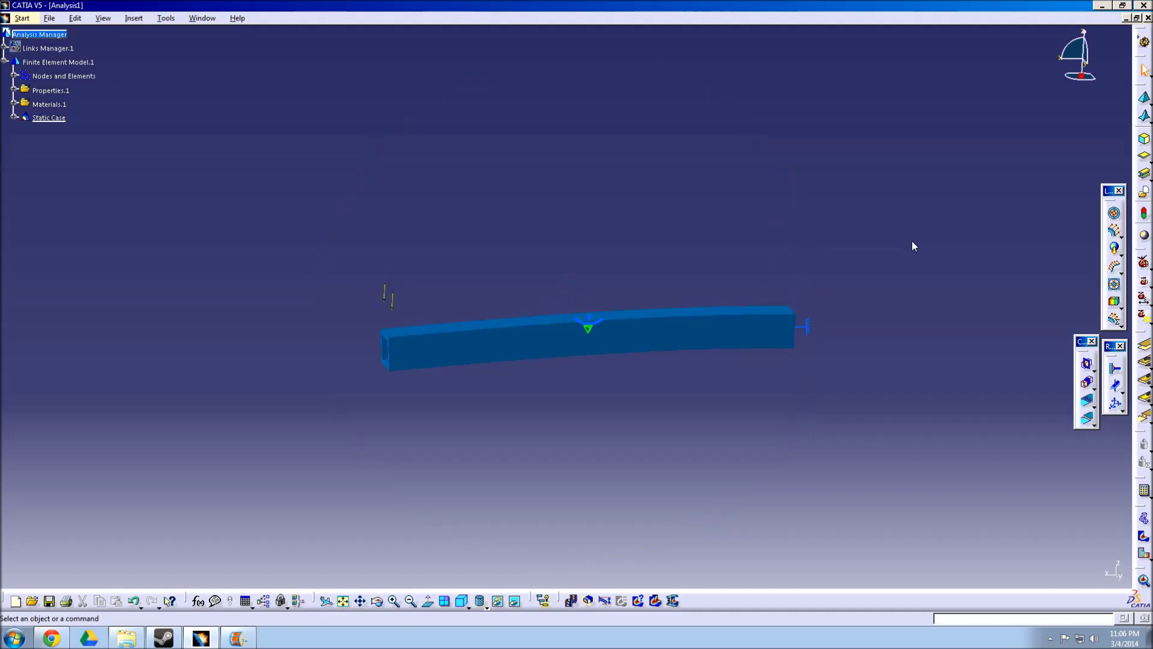
Step: Show the von Mises stress map (661 to 2.85e+004 psi), reposition its legend, and open Color Map Edition
left_click(1143, 539)
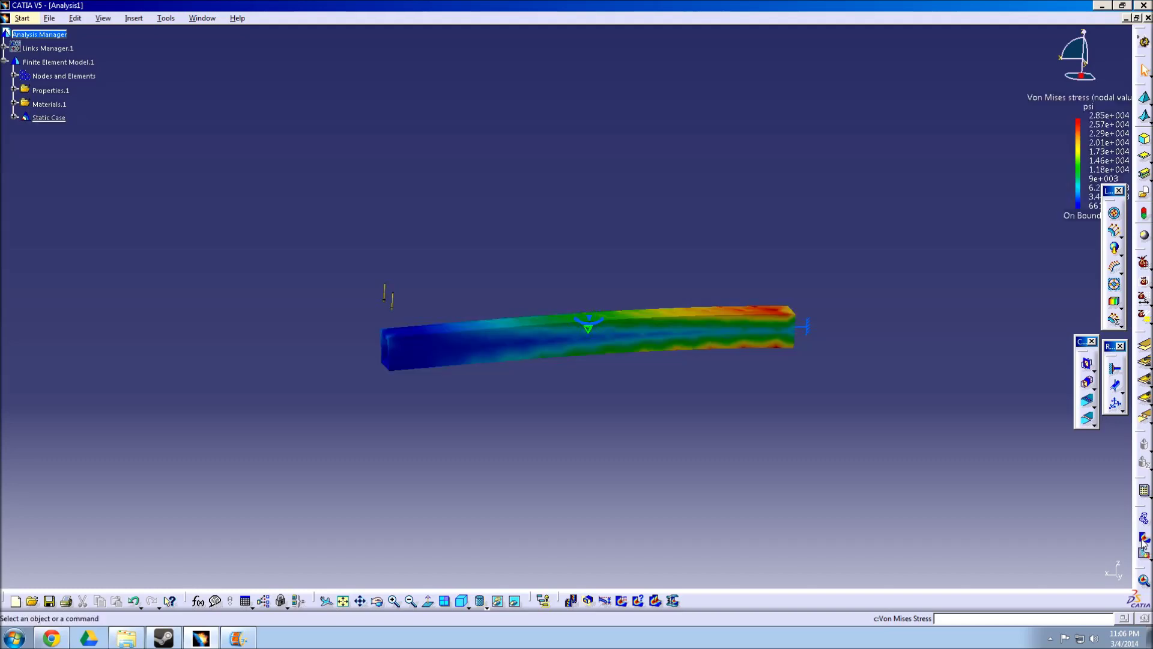
left_click(1089, 106)
left_click_drag(1089, 106, 1032, 103)
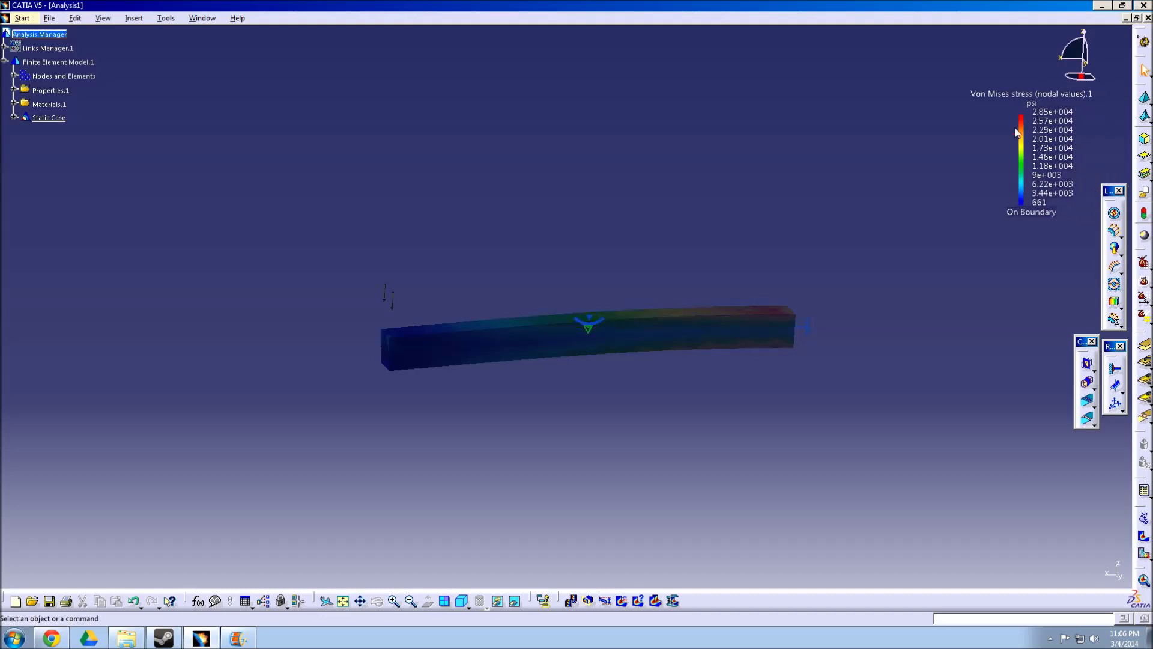
middle_click_drag(603, 219, 791, 410)
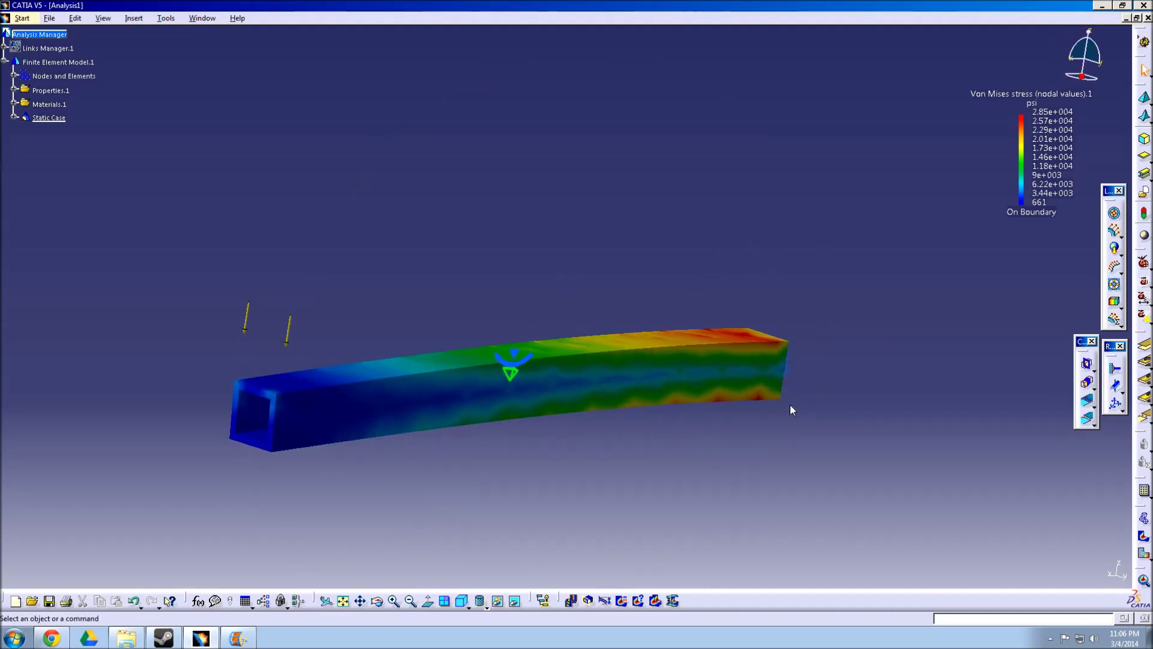
left_click(1045, 125)
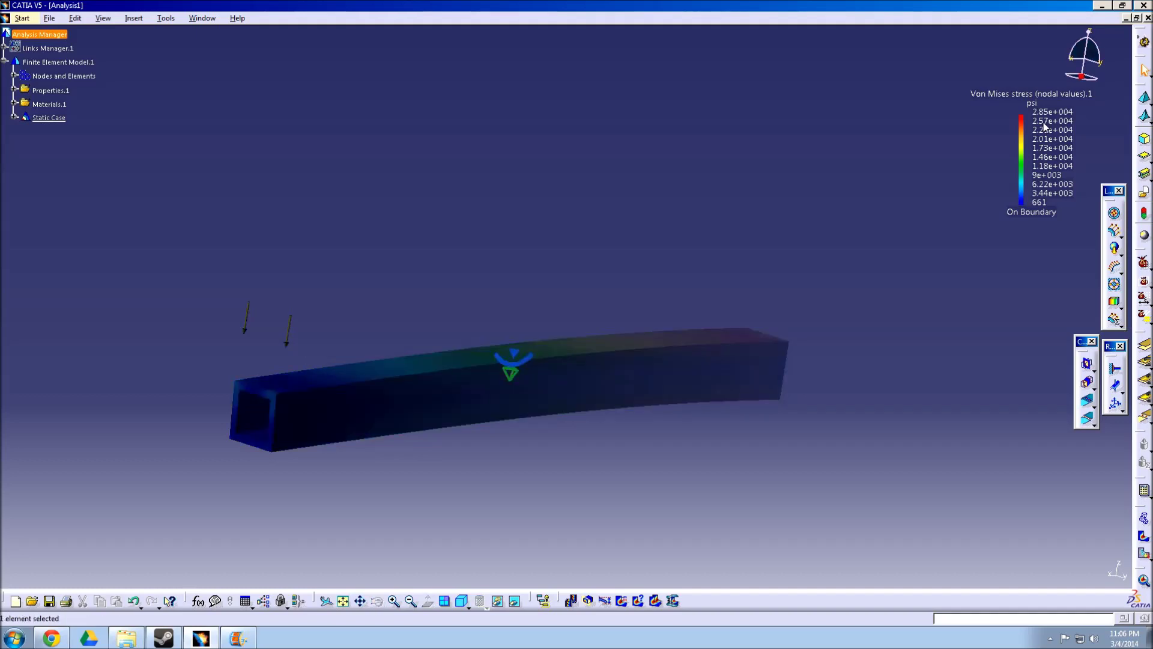
double_click(1045, 125)
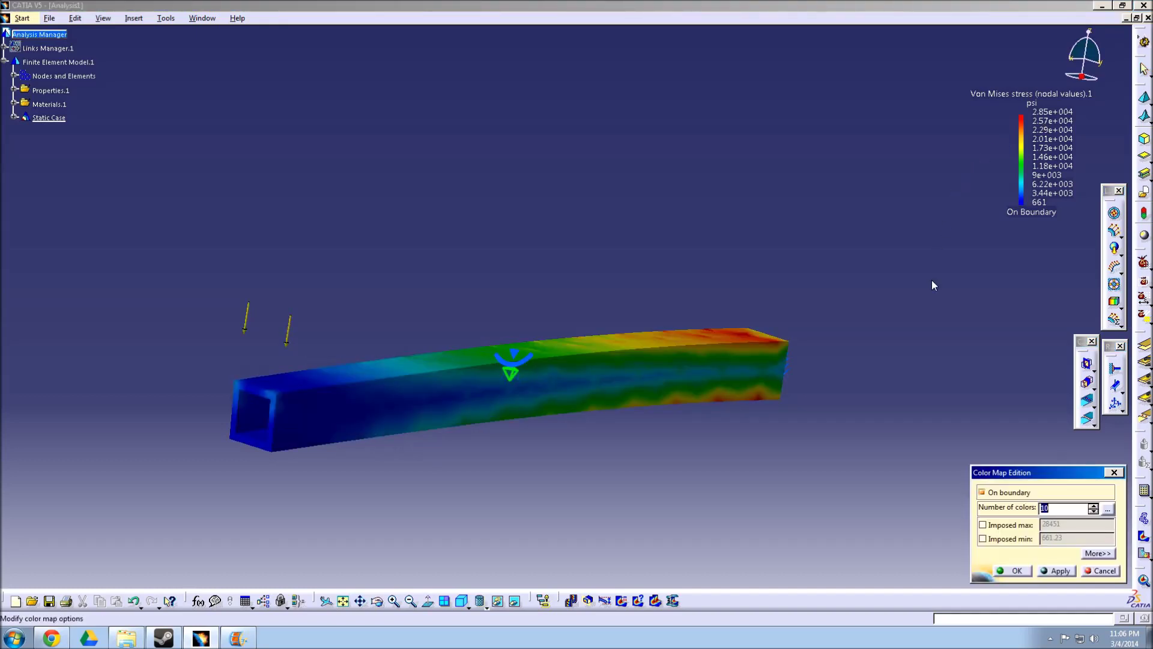
Step: Set the legend style to Decimal so it reads 661.228 to 28450.677 psi
left_click(1099, 553)
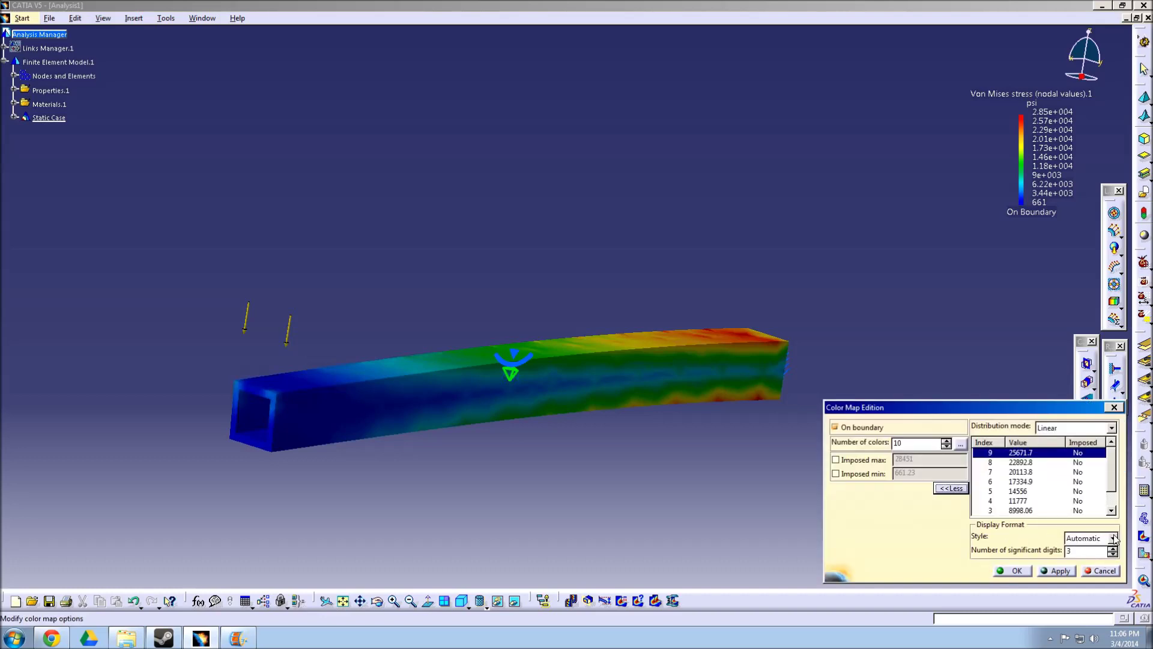
left_click(1113, 538)
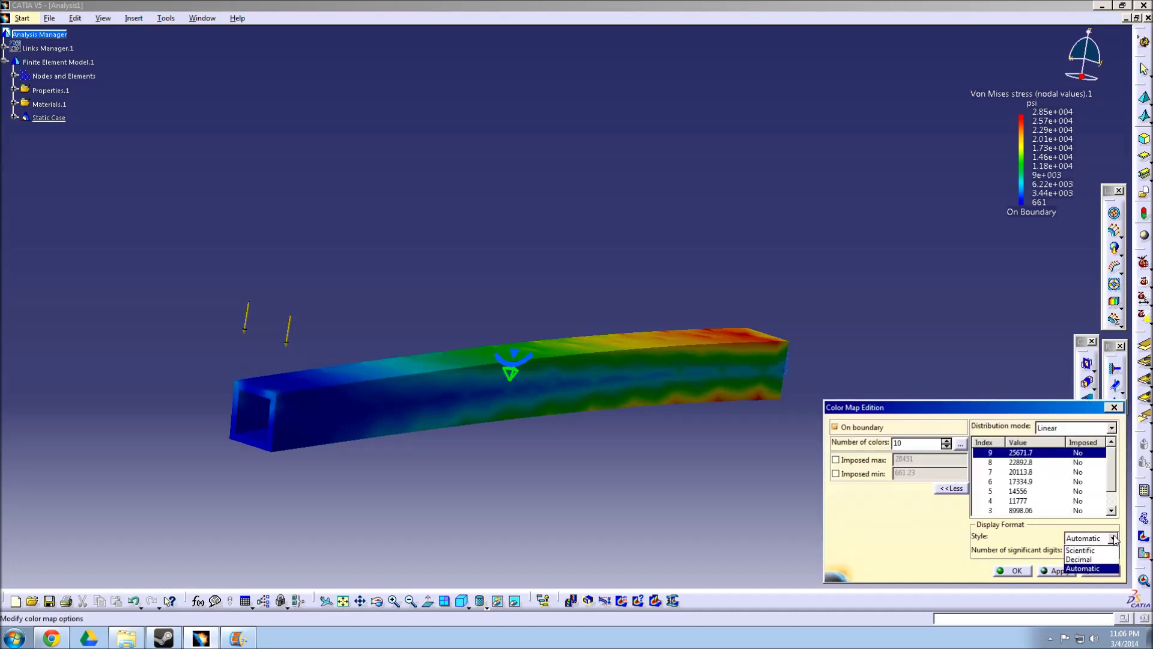
left_click(1080, 560)
left_click(1052, 572)
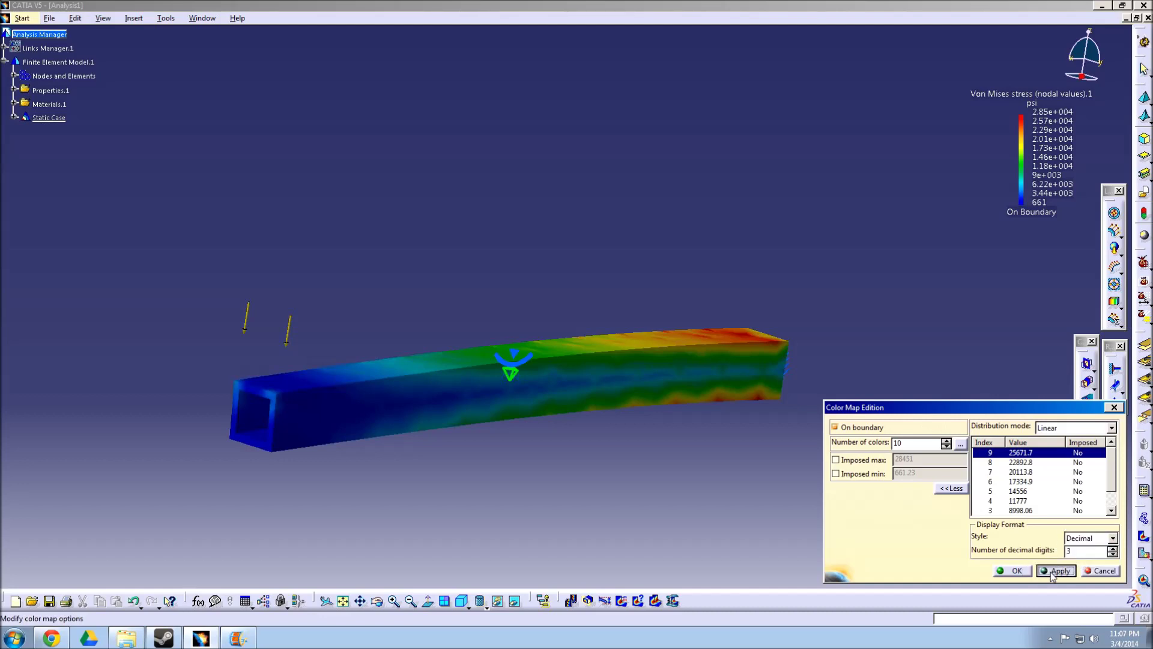
left_click(1014, 571)
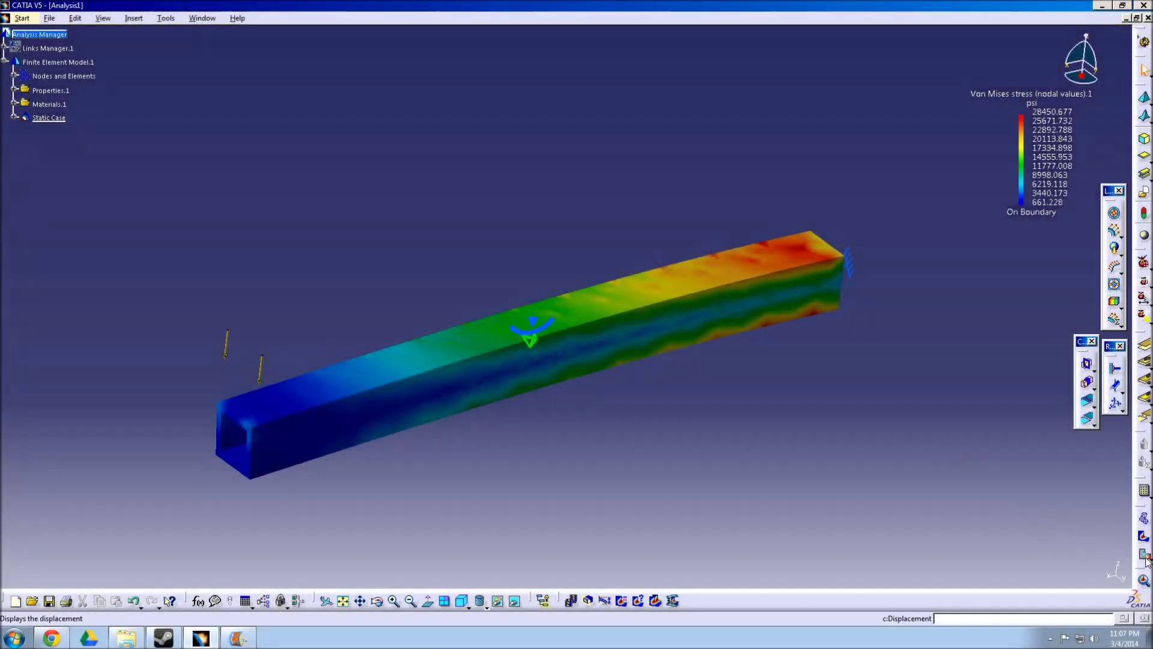
Step: Show translational displacement as Average iso contours, ranging 0 to 0.276 in
left_click(1145, 554)
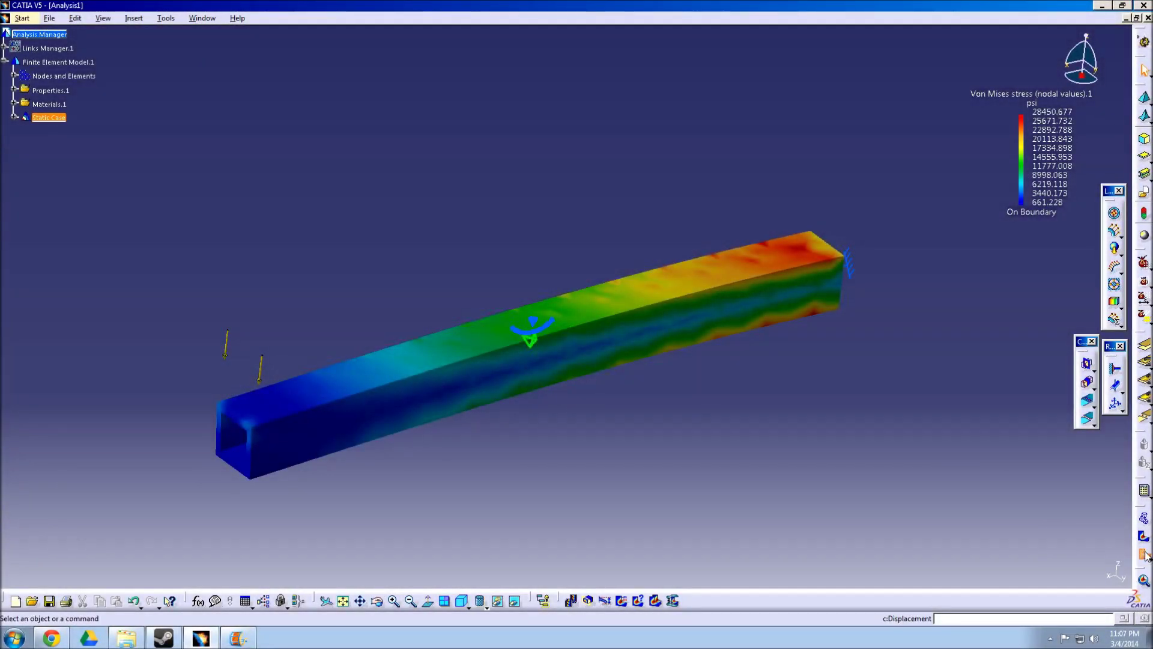
mouse_move(690, 300)
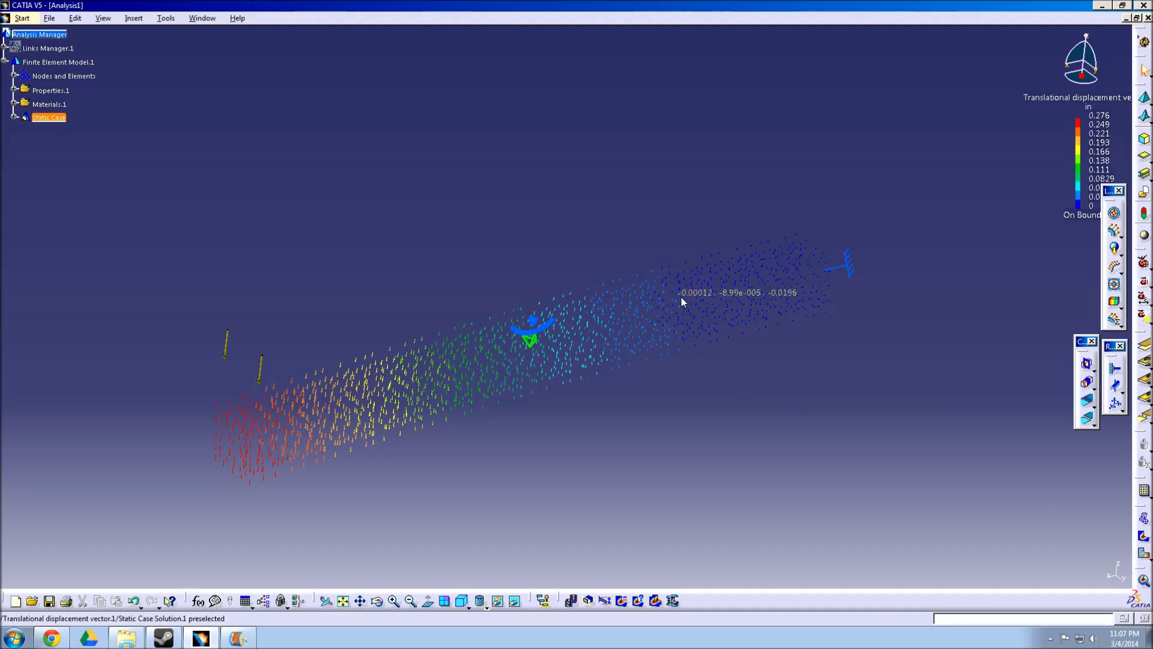
left_click(681, 298)
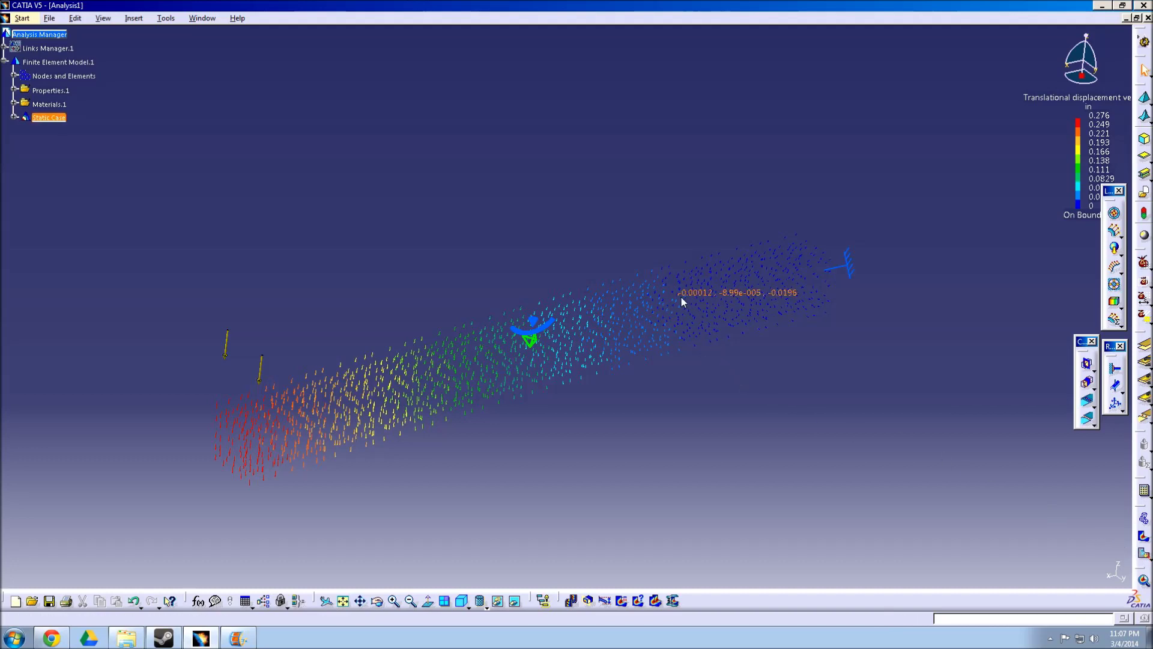
double_click(682, 299)
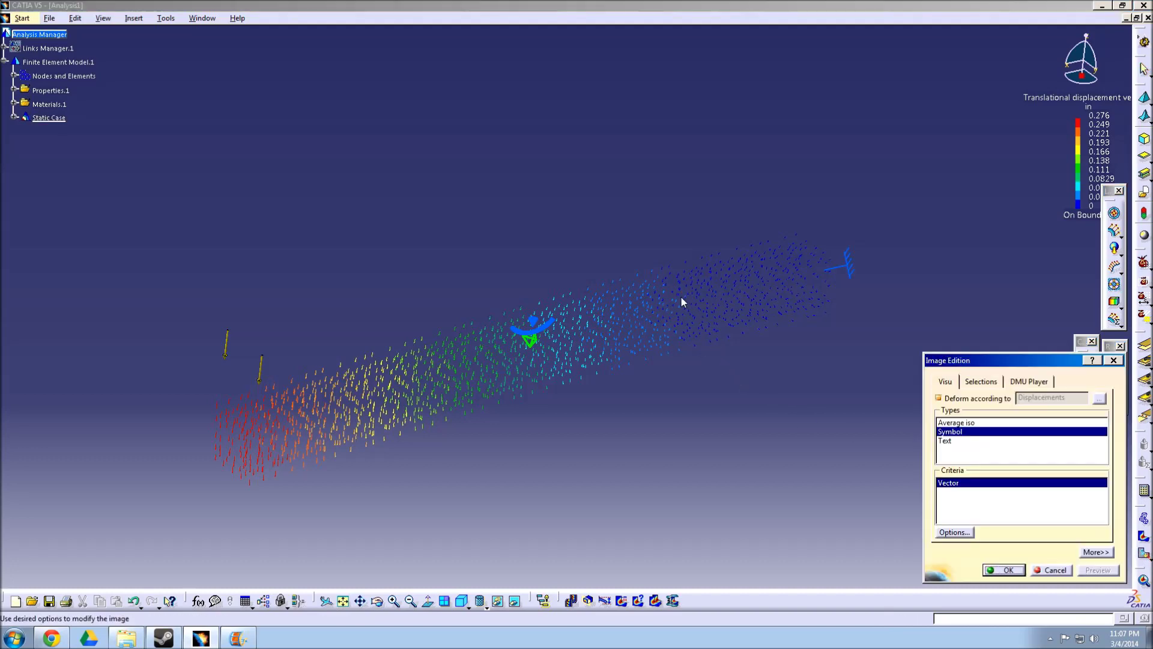
left_click(974, 424)
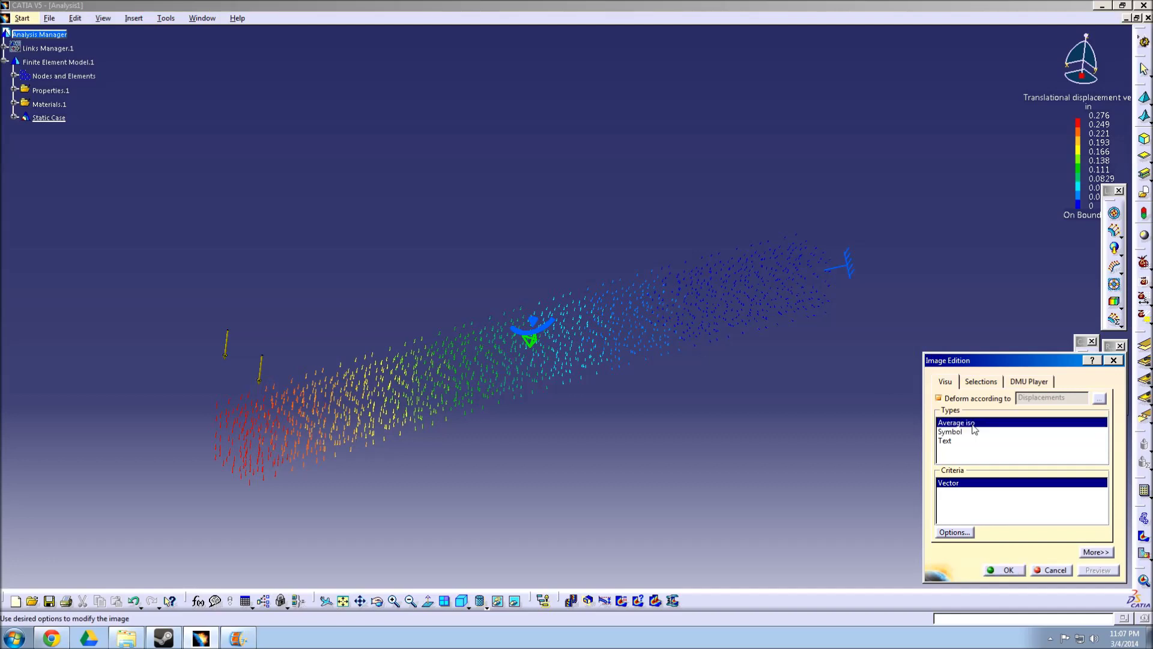
left_click(1009, 573)
Step: Move the displacement legend fully into view and orbit the beam to another angle
left_click_drag(1087, 102, 1014, 97)
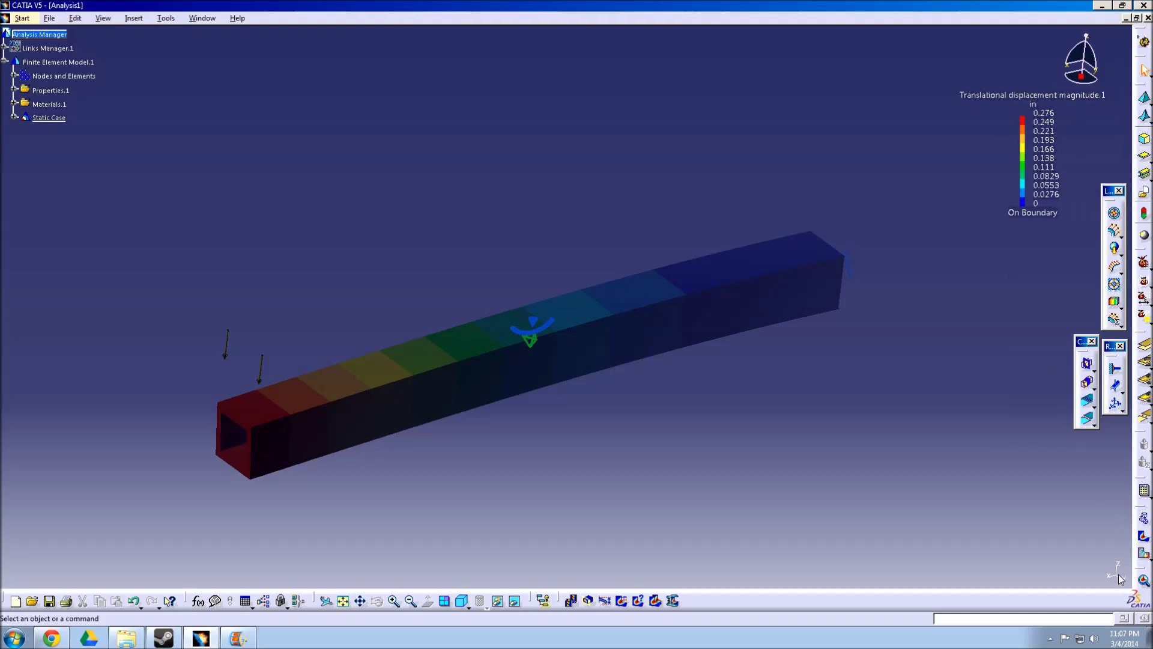
middle_click_drag(459, 230, 436, 116)
mouse_move(232, 342)
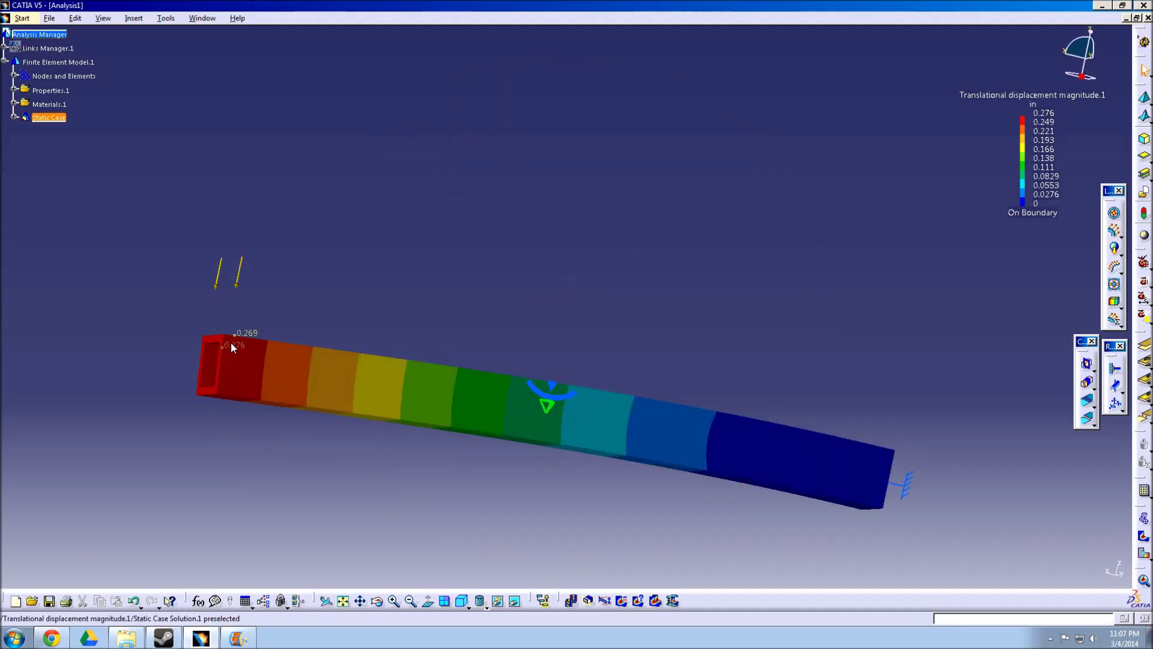